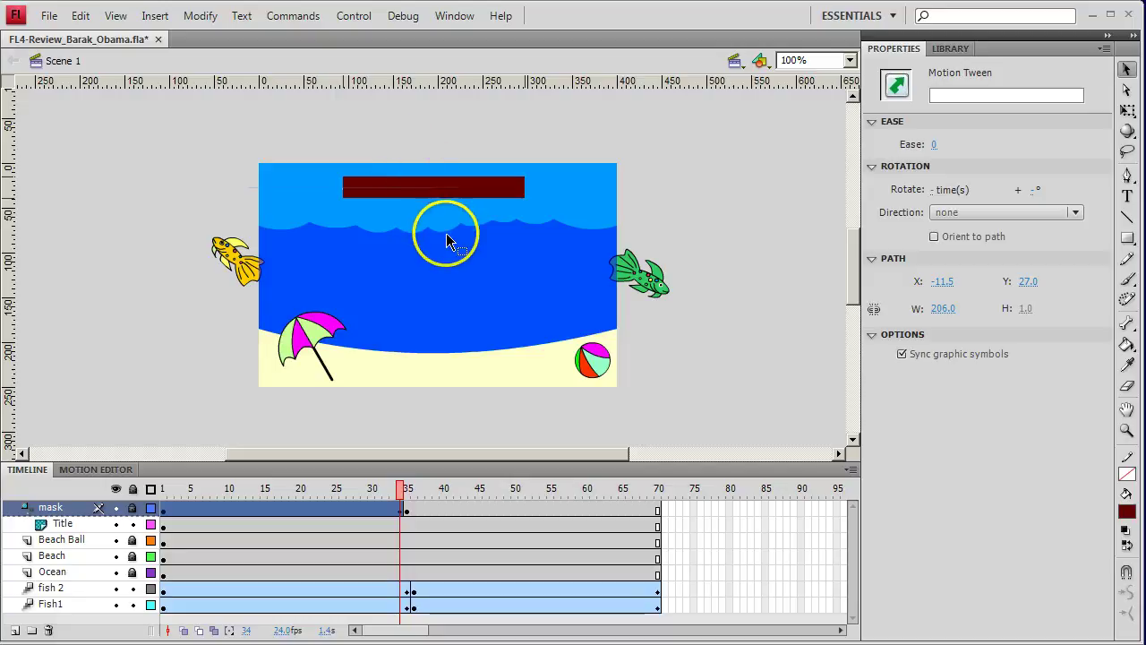
# Step: Test-play the beach movie with Control > Test Movie, then close the preview window
pyautogui.click(347, 20)
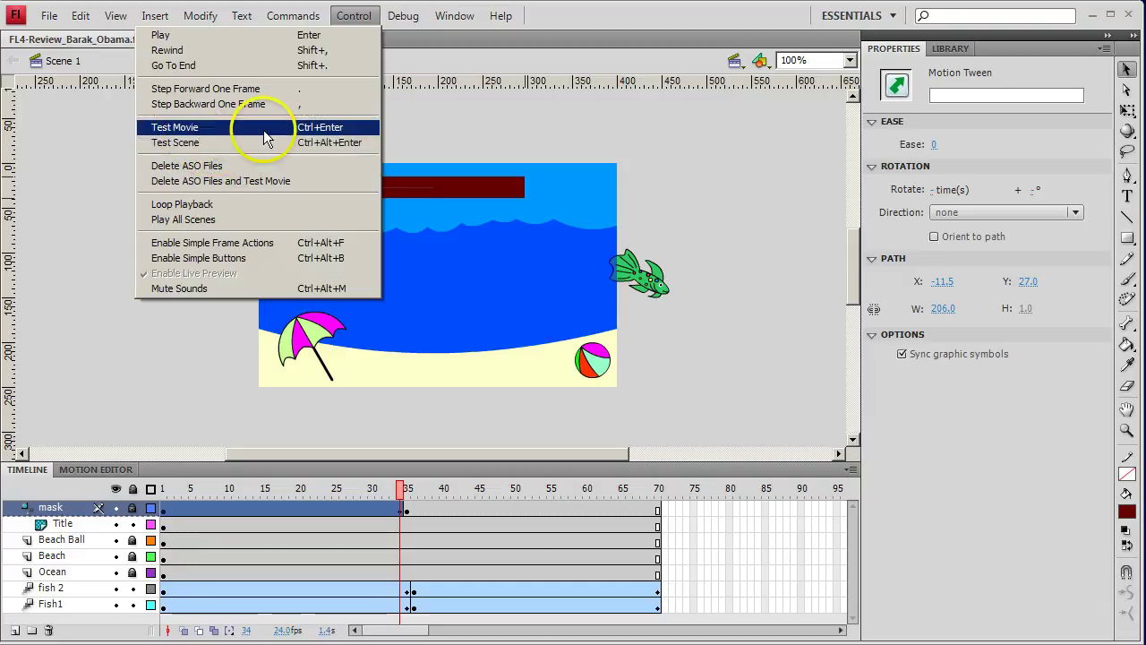
pyautogui.click(312, 131)
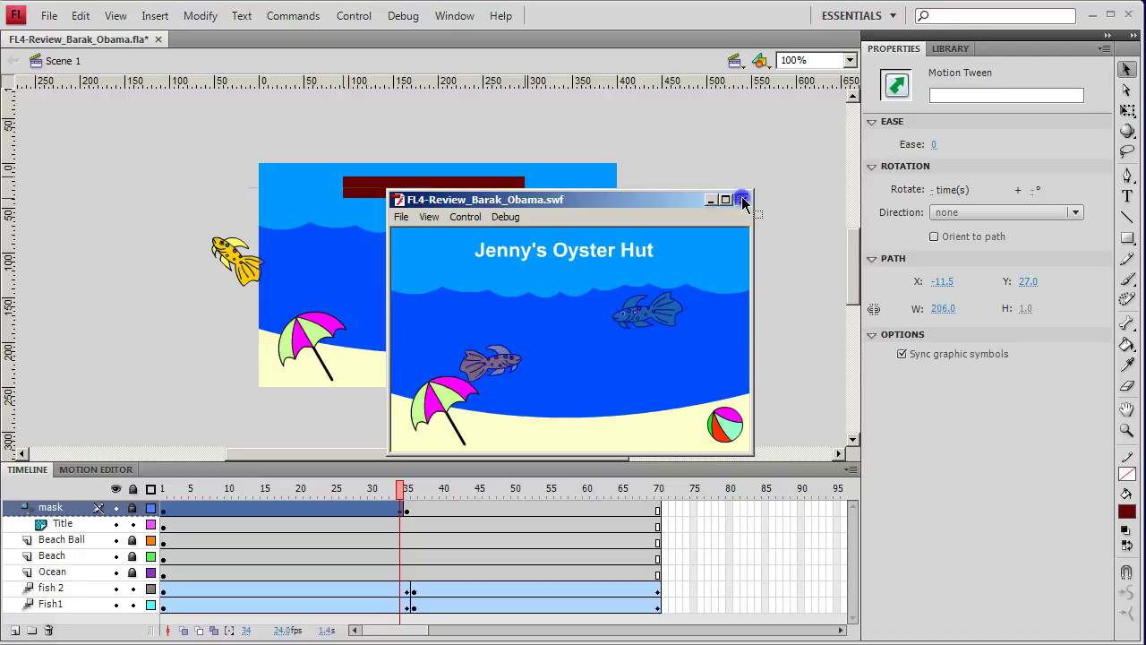
pyautogui.click(742, 199)
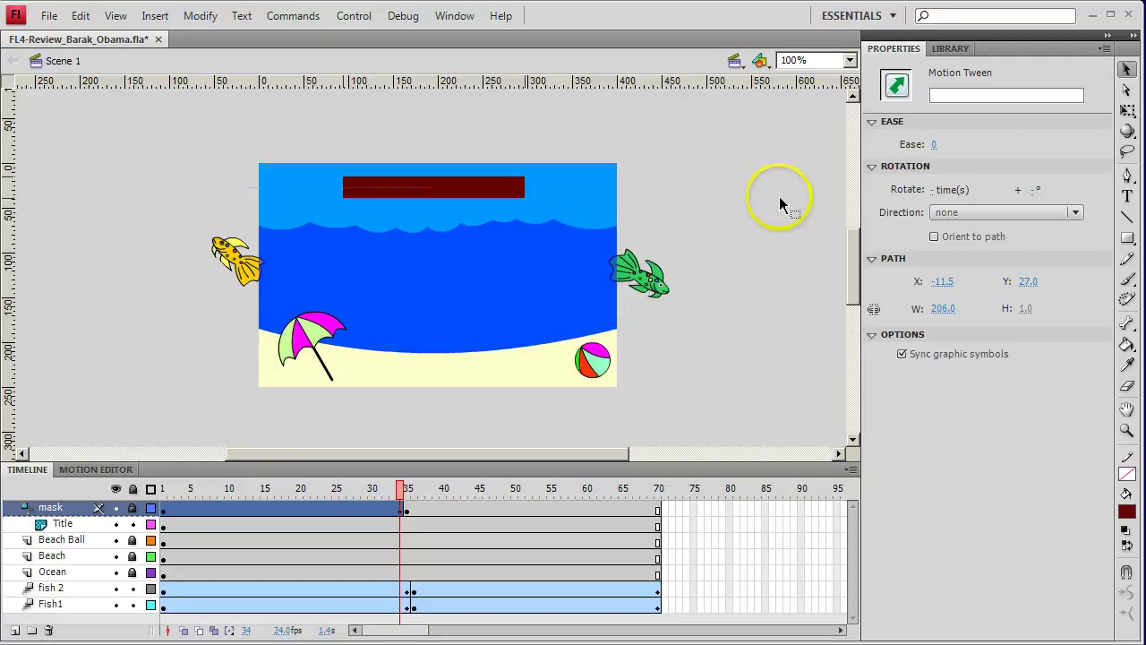
# Step: Create a new movie clip symbol named 'Rotating text' from the Library
pyautogui.click(951, 48)
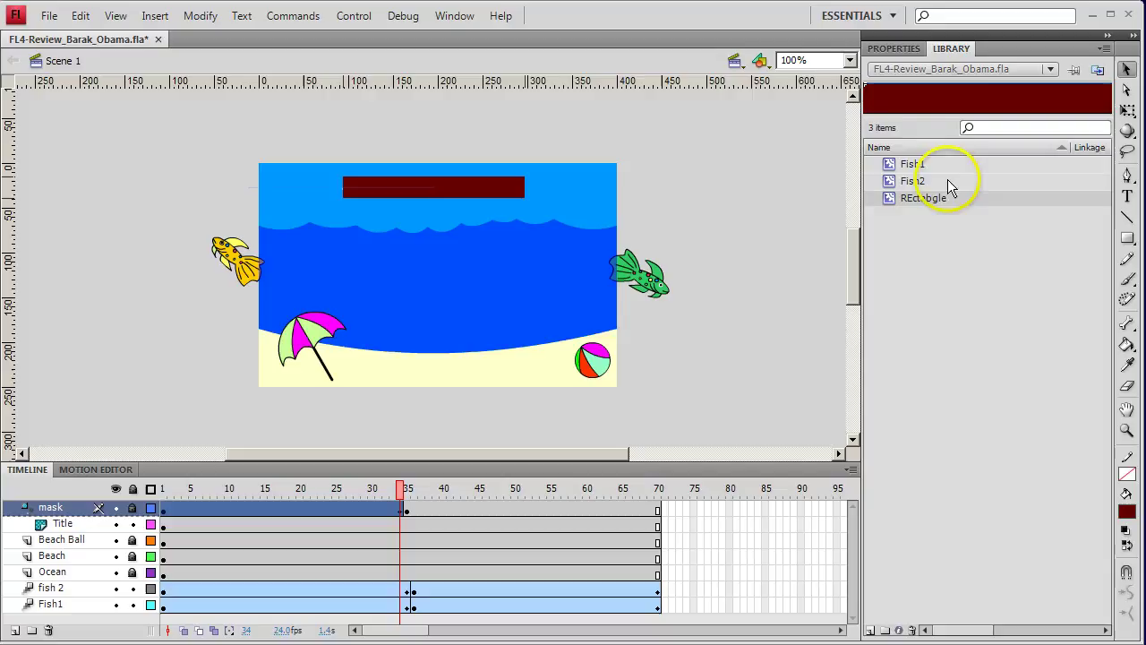
pyautogui.click(870, 629)
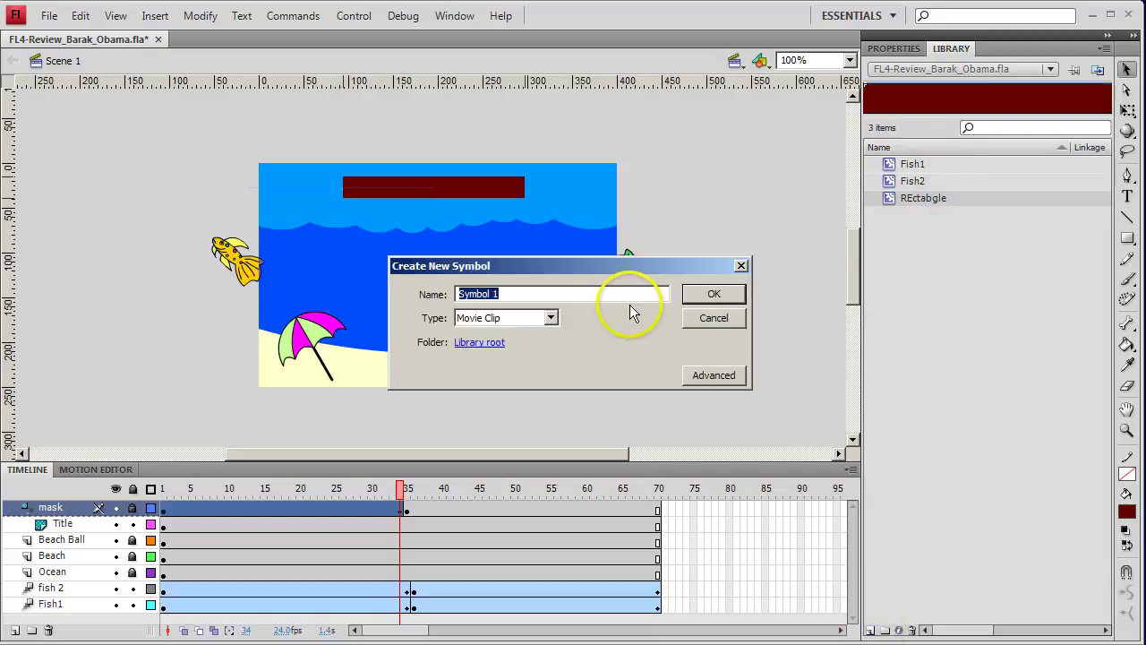
pyautogui.write('R')
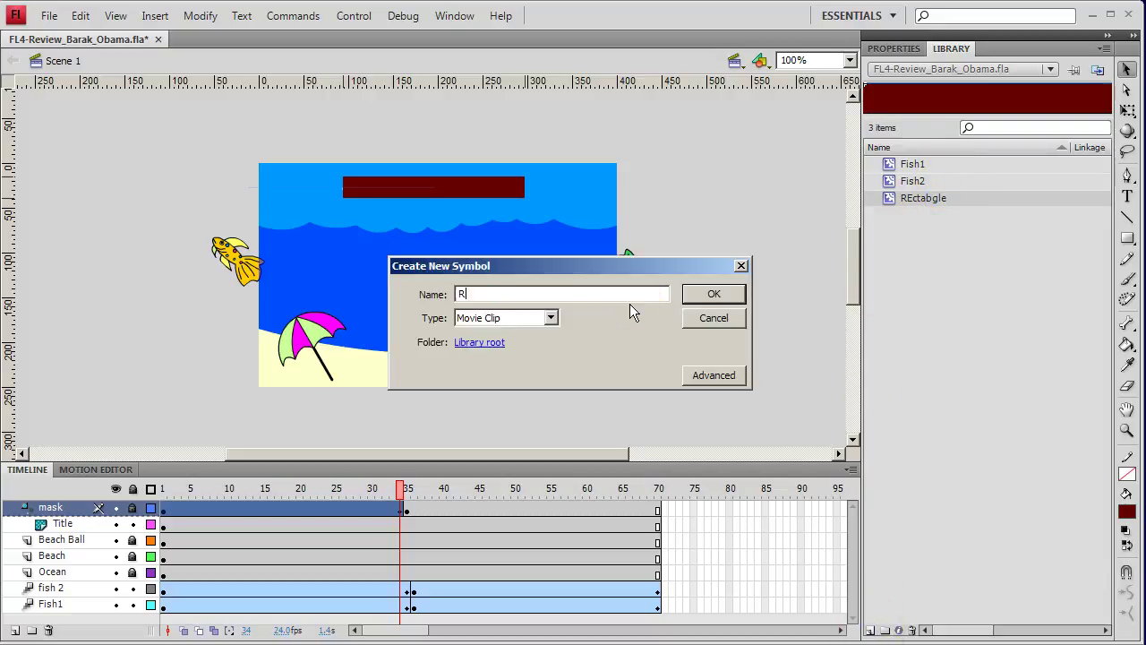
pyautogui.write('otating ')
pyautogui.write('text')
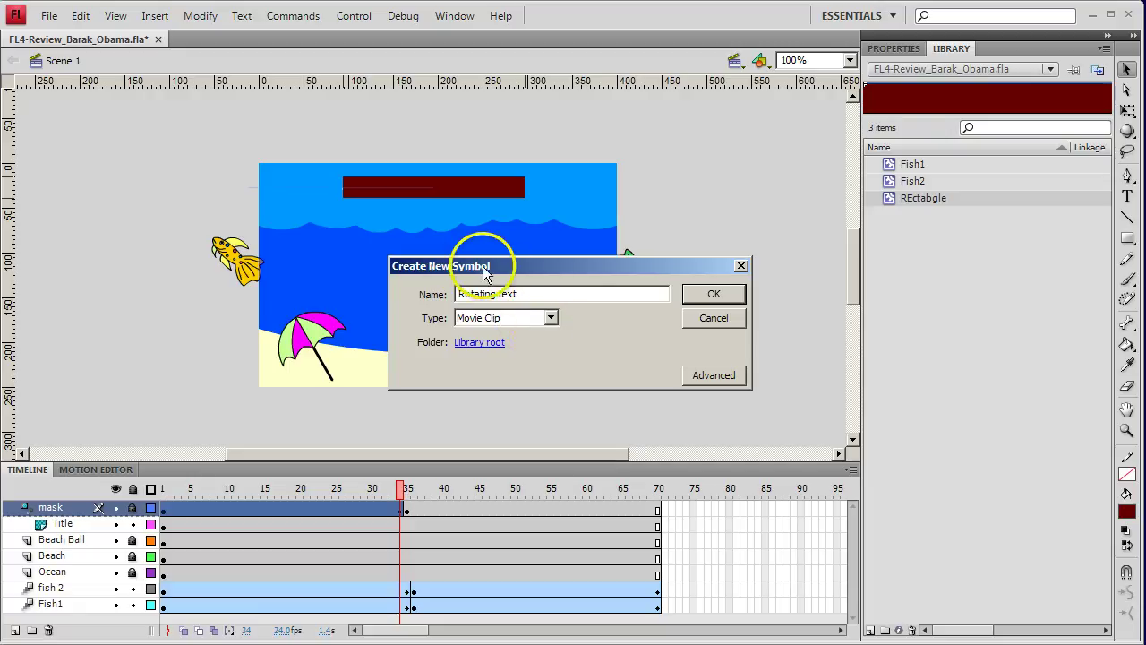
pyautogui.click(714, 301)
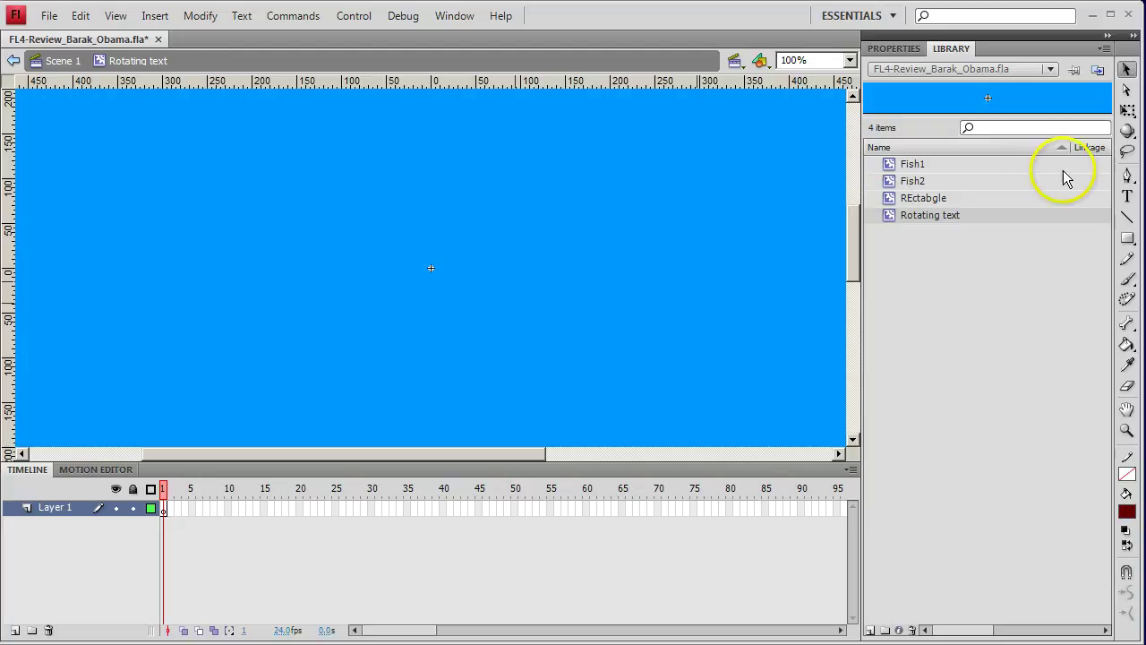
# Step: Set the Text tool to 12 pt white Arial Bold Italic, centre-aligned
pyautogui.click(1128, 199)
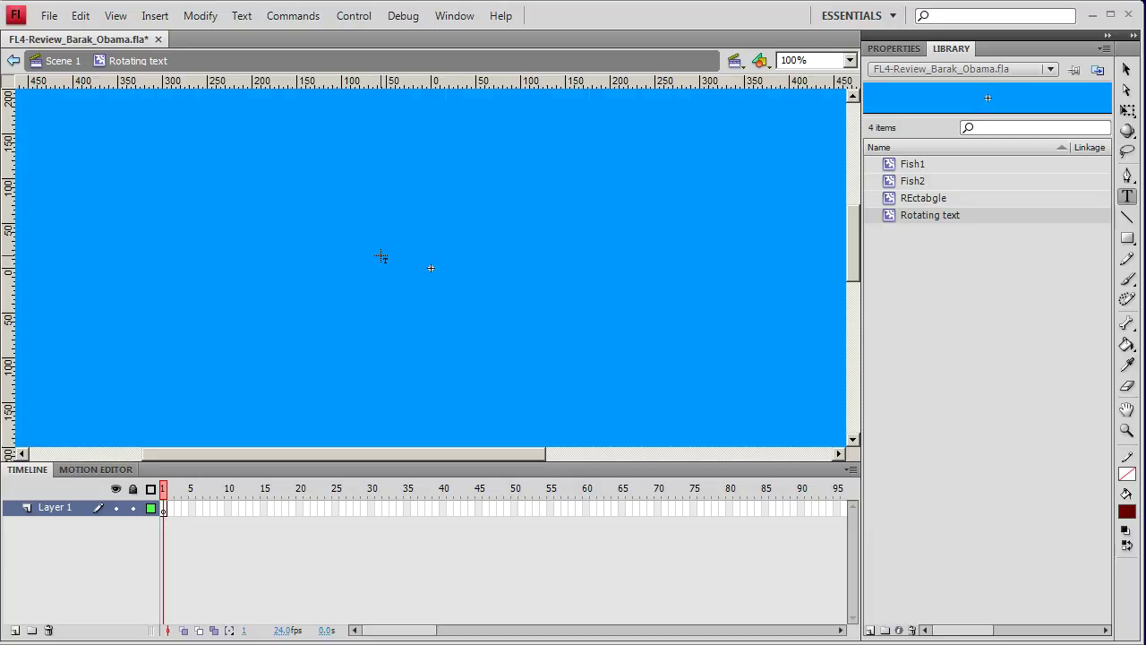
pyautogui.click(894, 49)
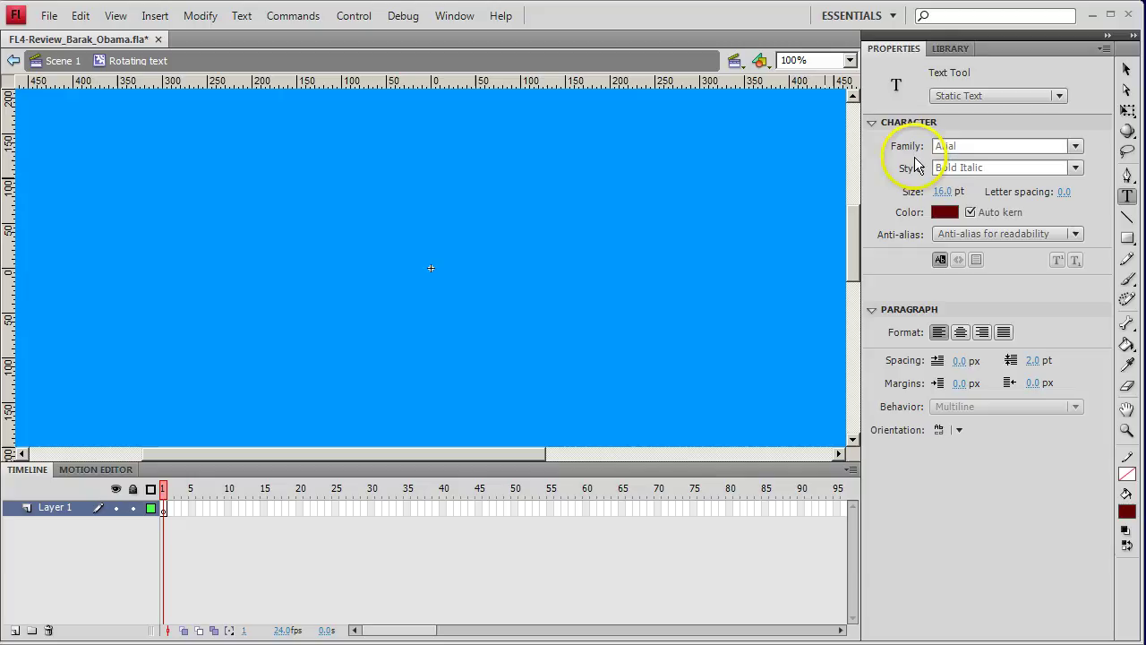
pyautogui.click(958, 165)
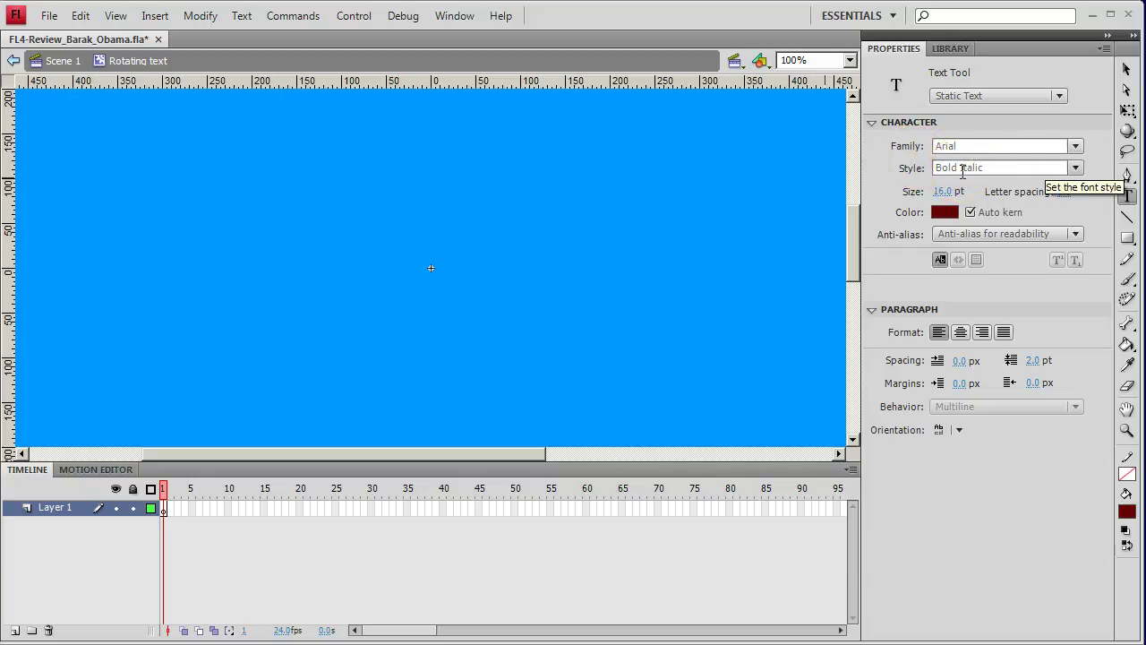
pyautogui.moveTo(945, 192); pyautogui.dragTo(941, 200)
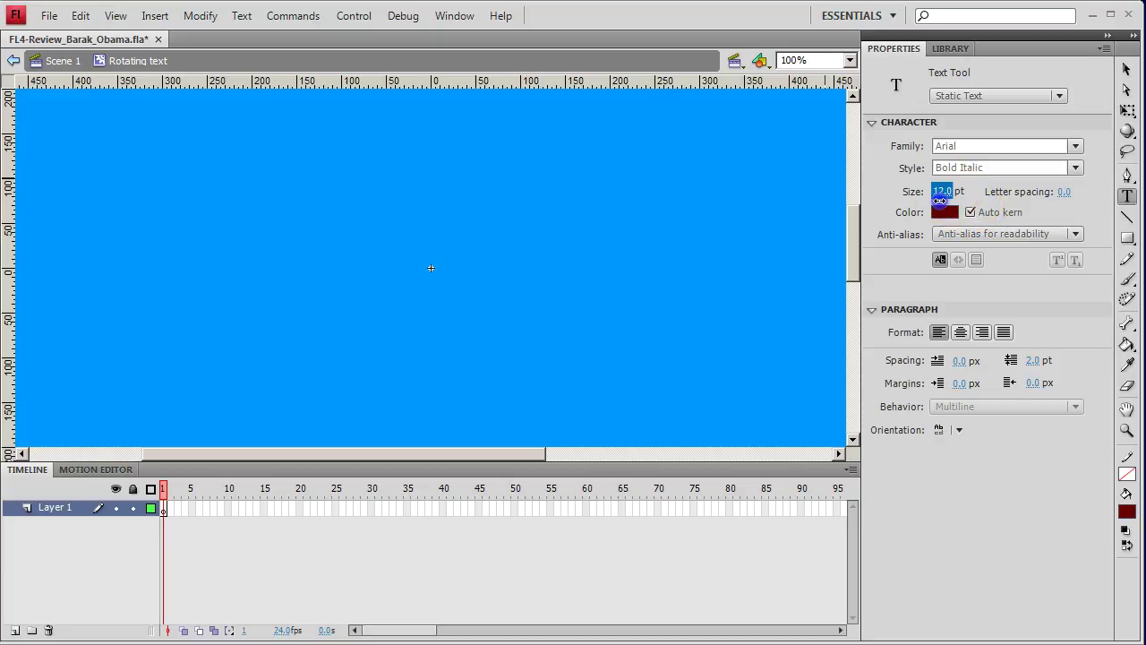
pyautogui.click(945, 212)
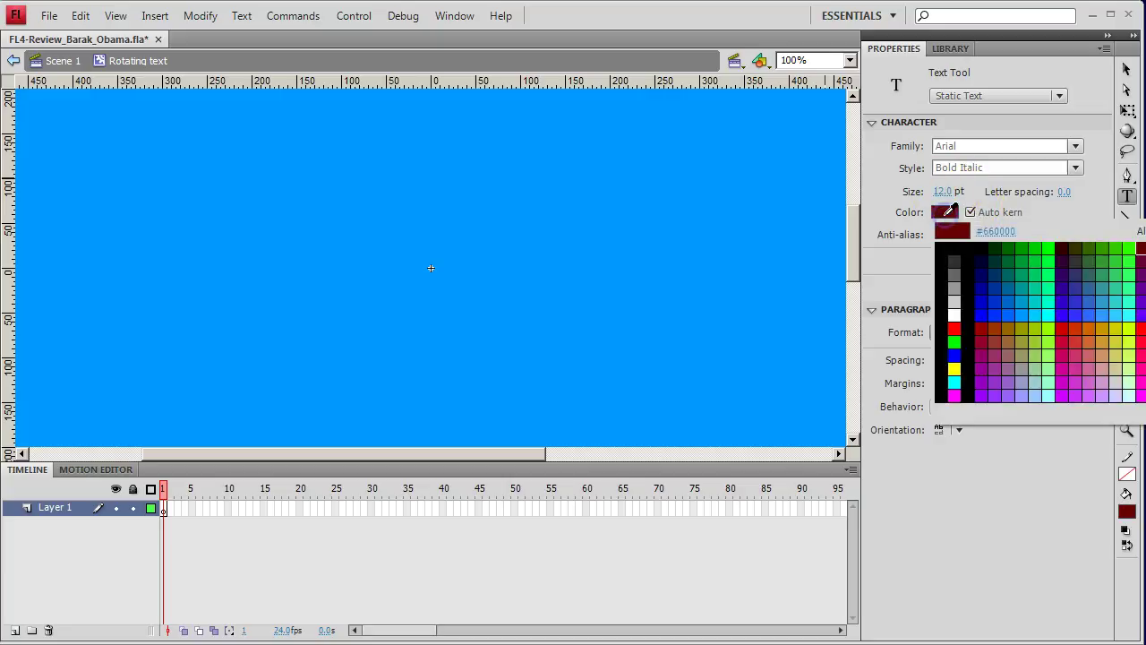
pyautogui.click(954, 314)
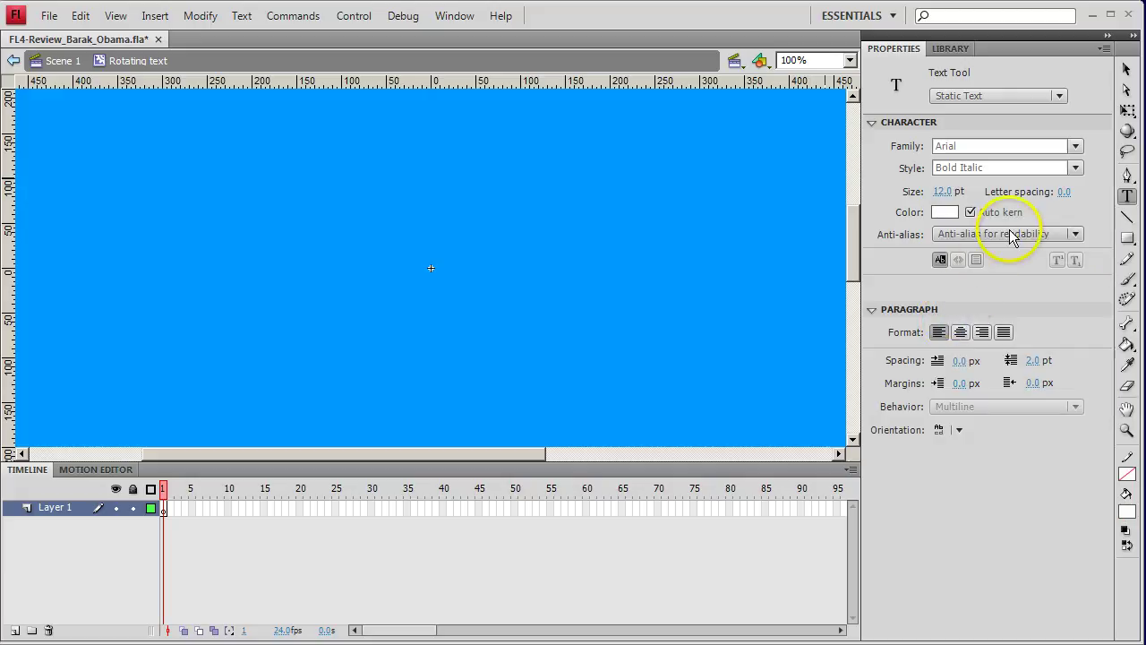
pyautogui.click(960, 337)
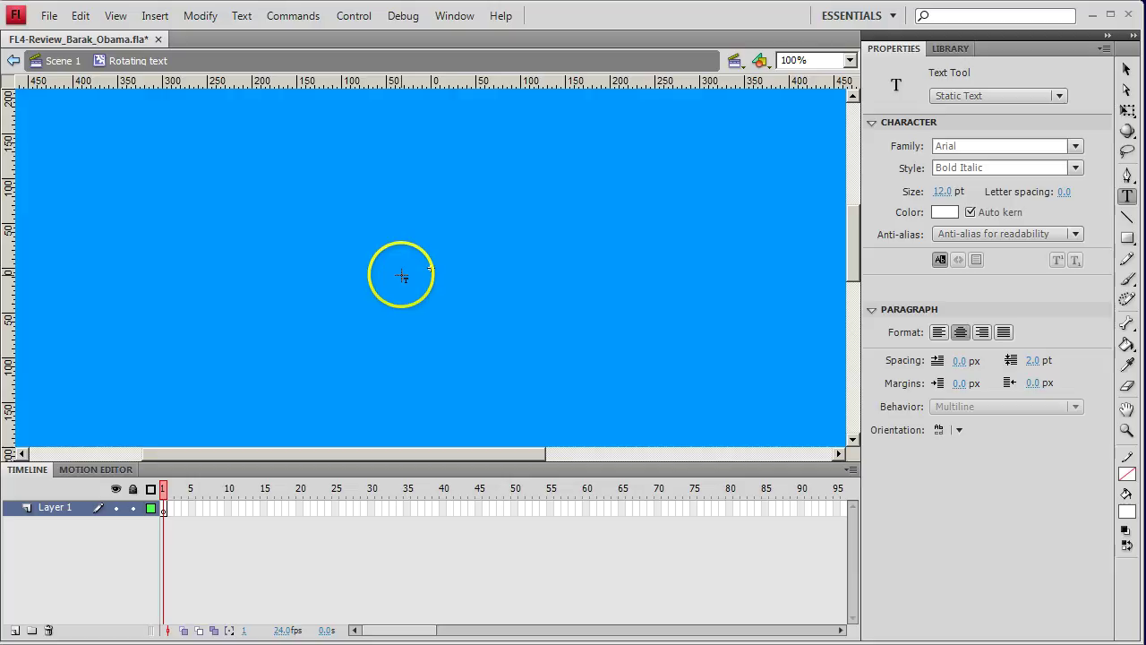
# Step: Type the word 'Shrimp' on the stage and zoom to 200%
pyautogui.click(401, 275)
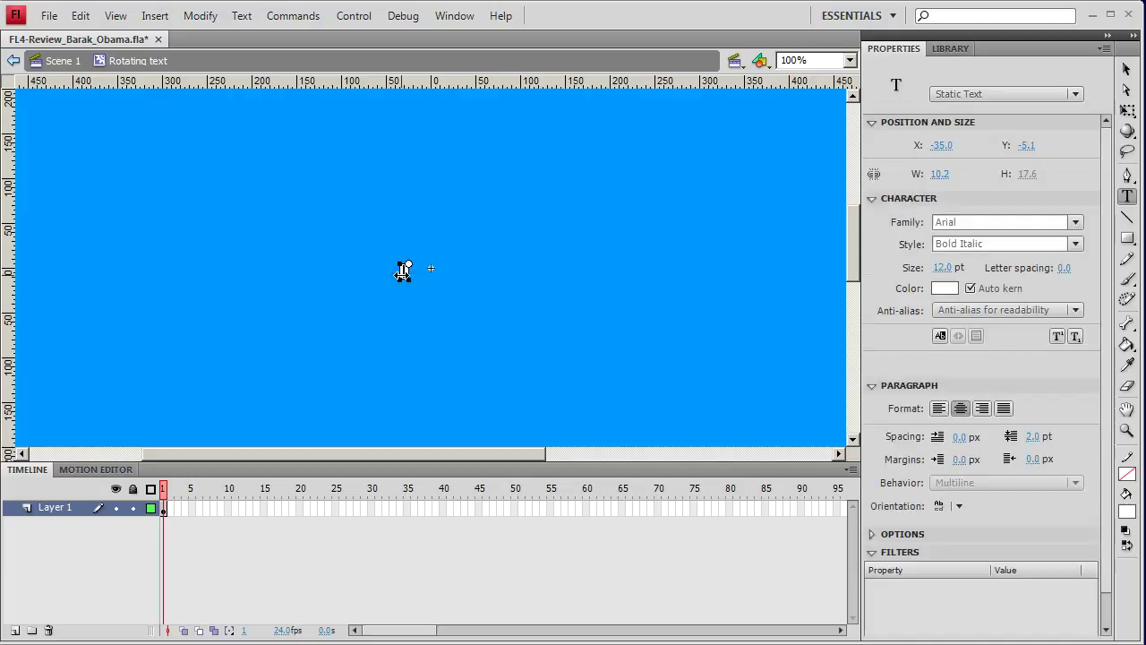
pyautogui.write('Shrim')
pyautogui.write('p')
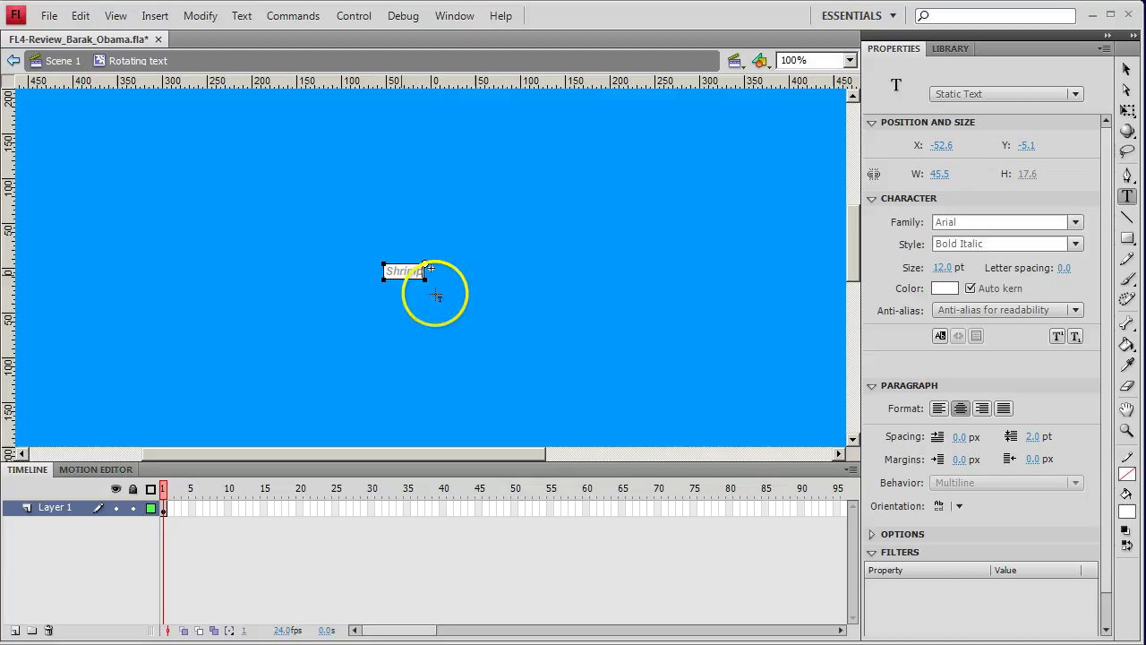
pyautogui.click(849, 60)
pyautogui.click(805, 136)
pyautogui.click(849, 60)
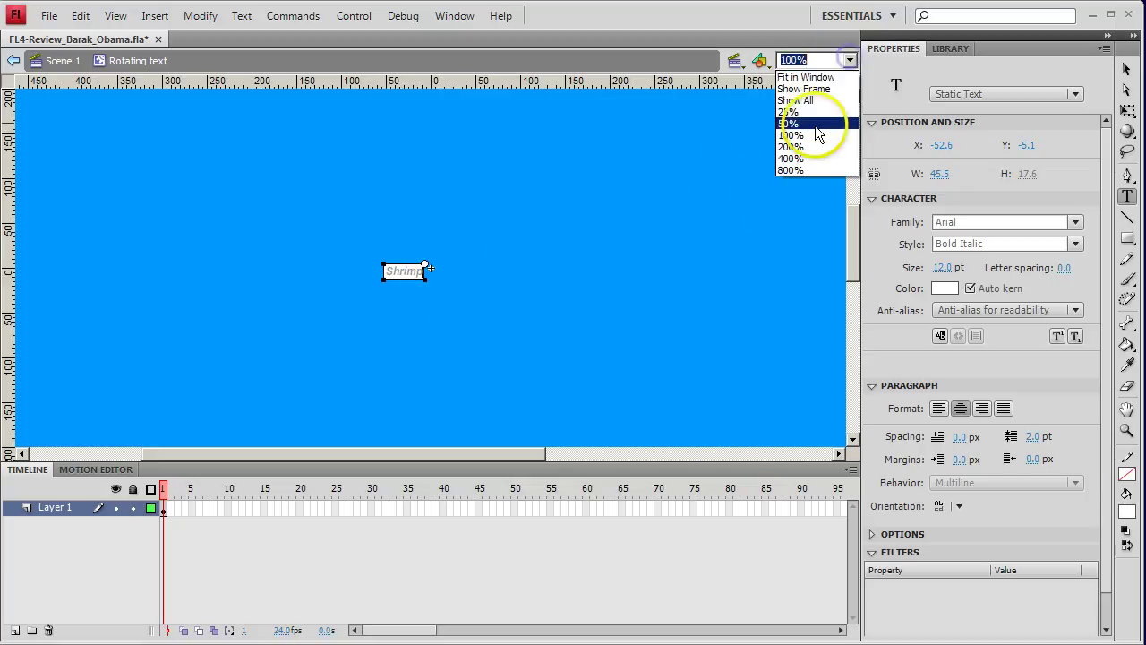
pyautogui.click(811, 149)
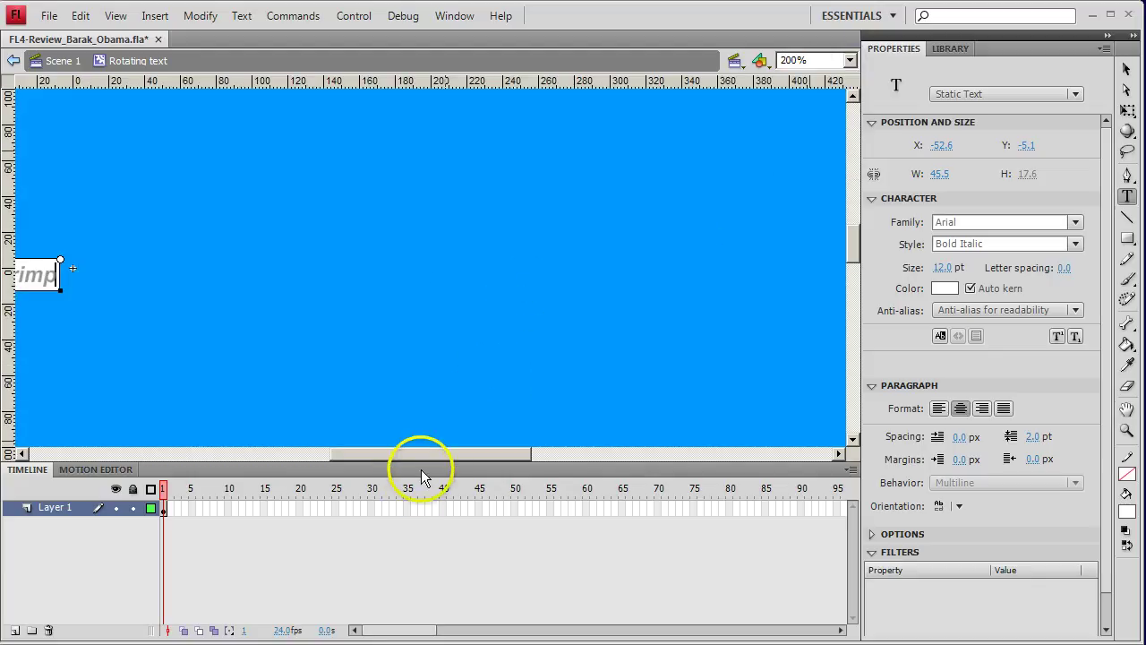
# Step: Drag the Shrimp text onto the symbol's centre point
pyautogui.moveTo(422, 457); pyautogui.dragTo(345, 459)
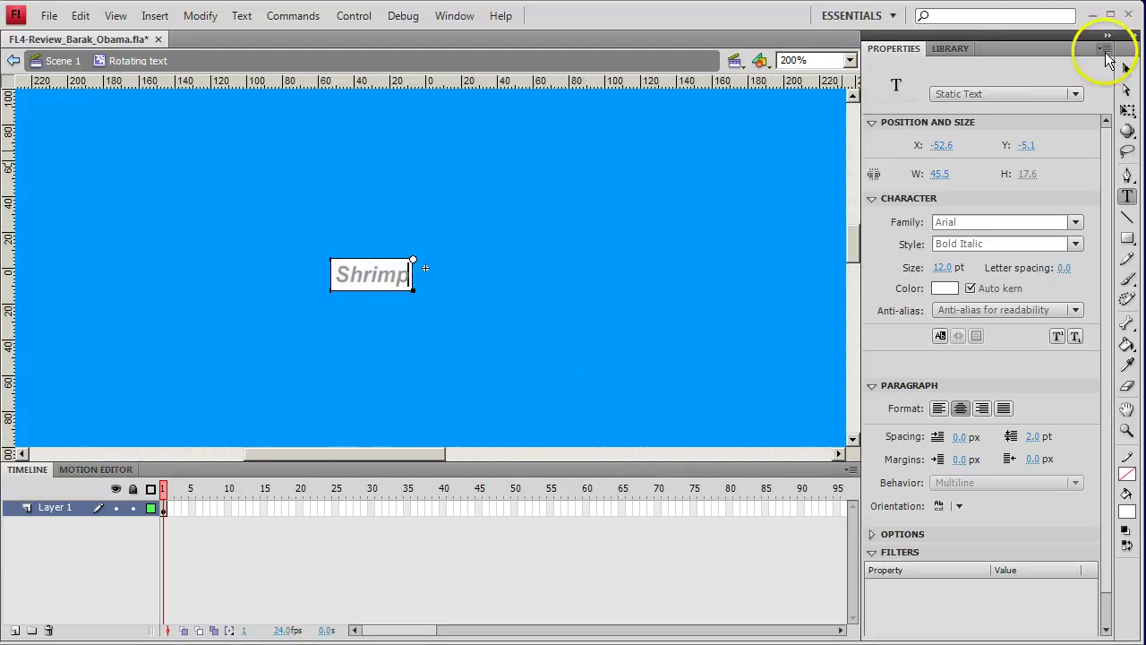
pyautogui.click(1126, 72)
pyautogui.moveTo(371, 289)
pyautogui.mouseDown()
pyautogui.moveTo(357, 280)
pyautogui.moveTo(423, 276)
pyautogui.mouseUp()
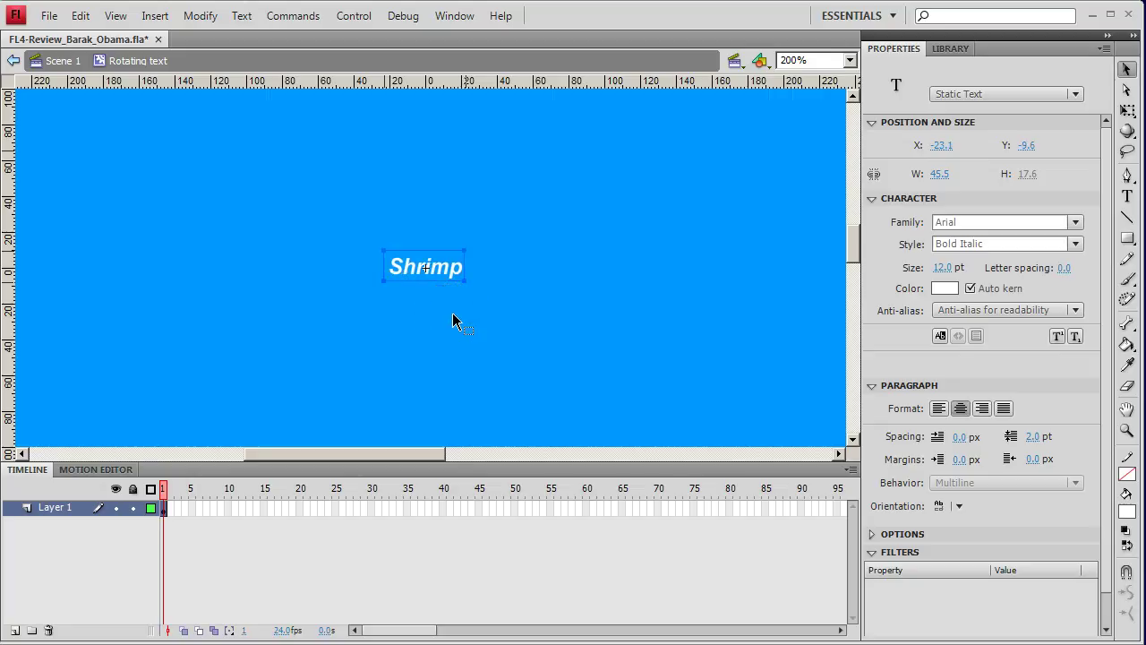
pyautogui.click(440, 313)
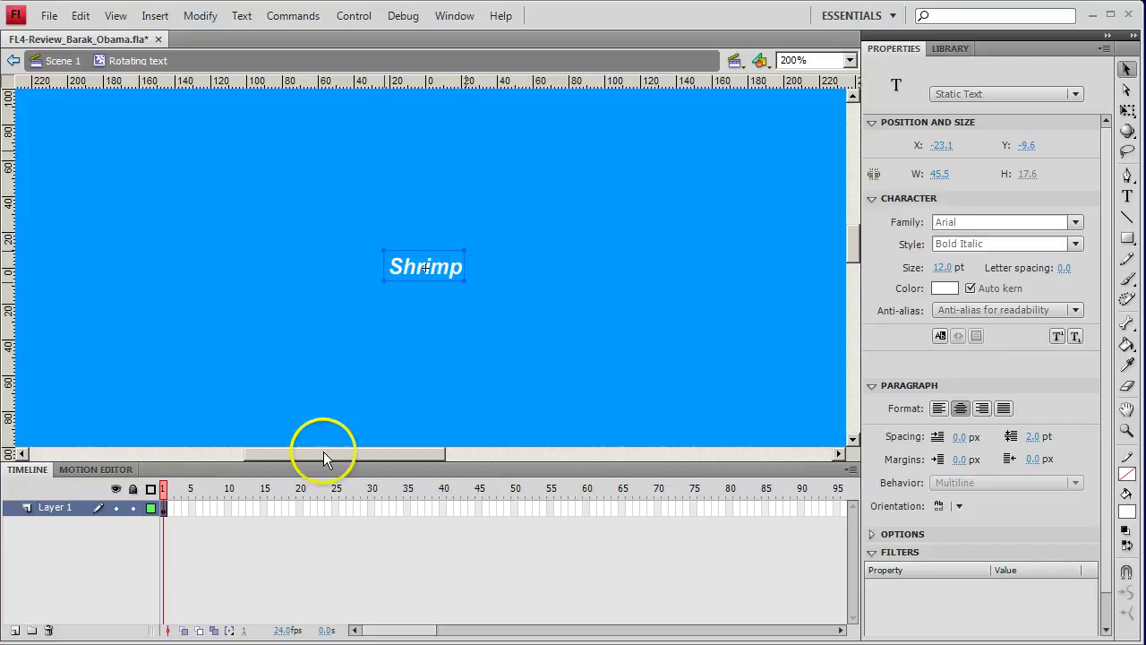
# Step: Add a keyframe at frame 15 and a motion tween across frames 1–15
pyautogui.click(266, 507)
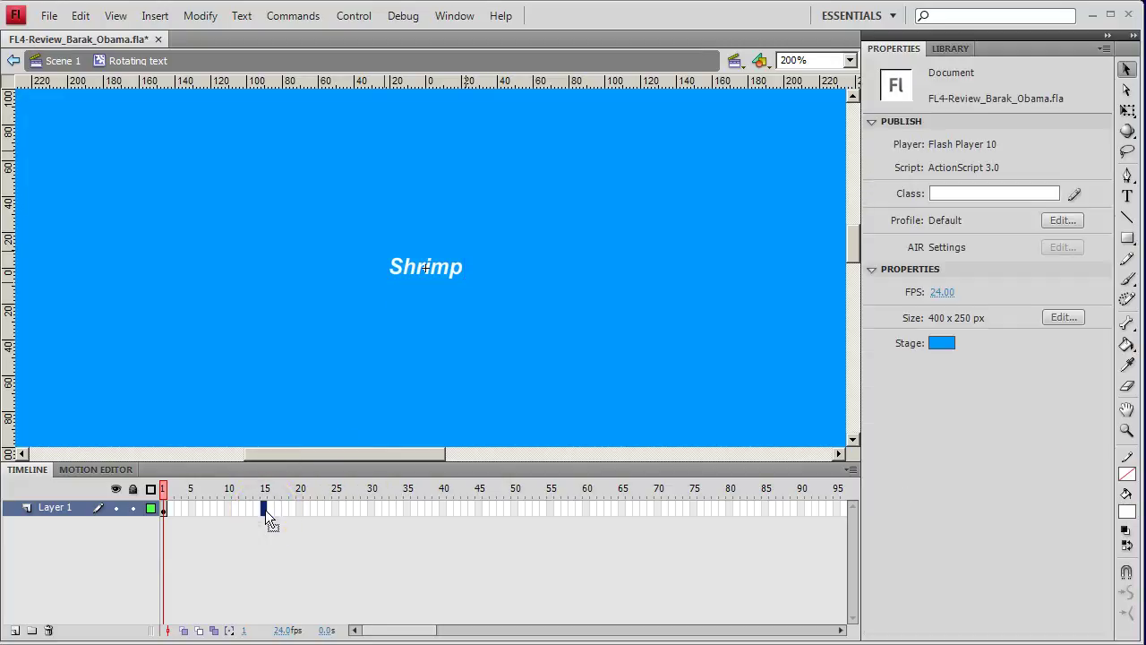
pyautogui.press('F6')
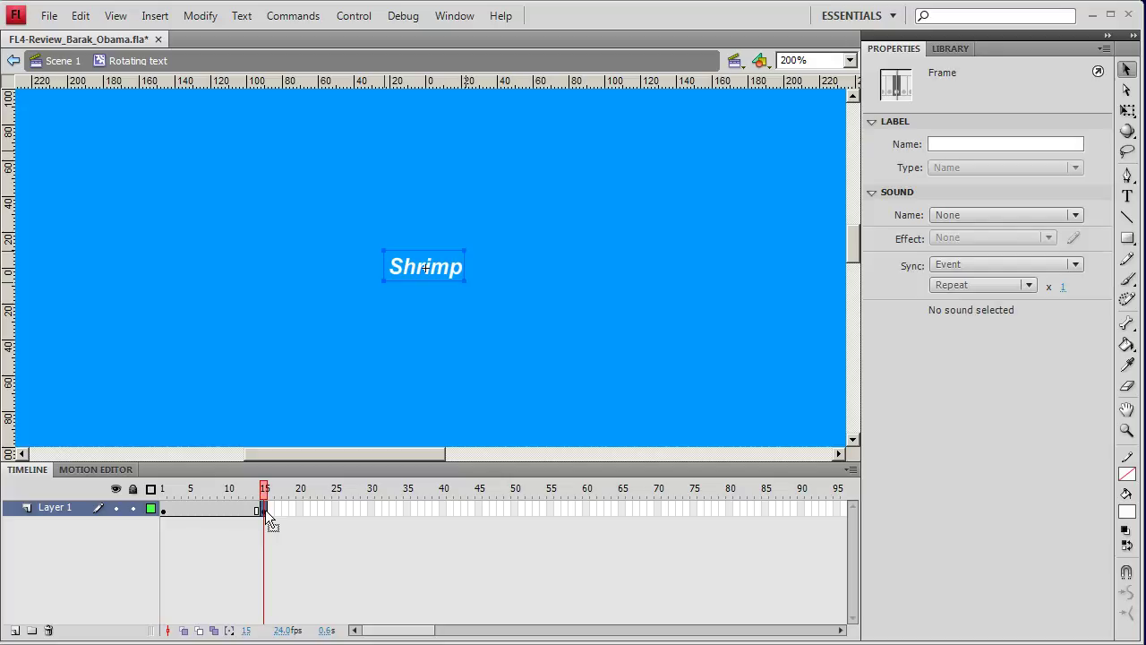
pyautogui.click(164, 510)
pyautogui.rightClick(163, 511)
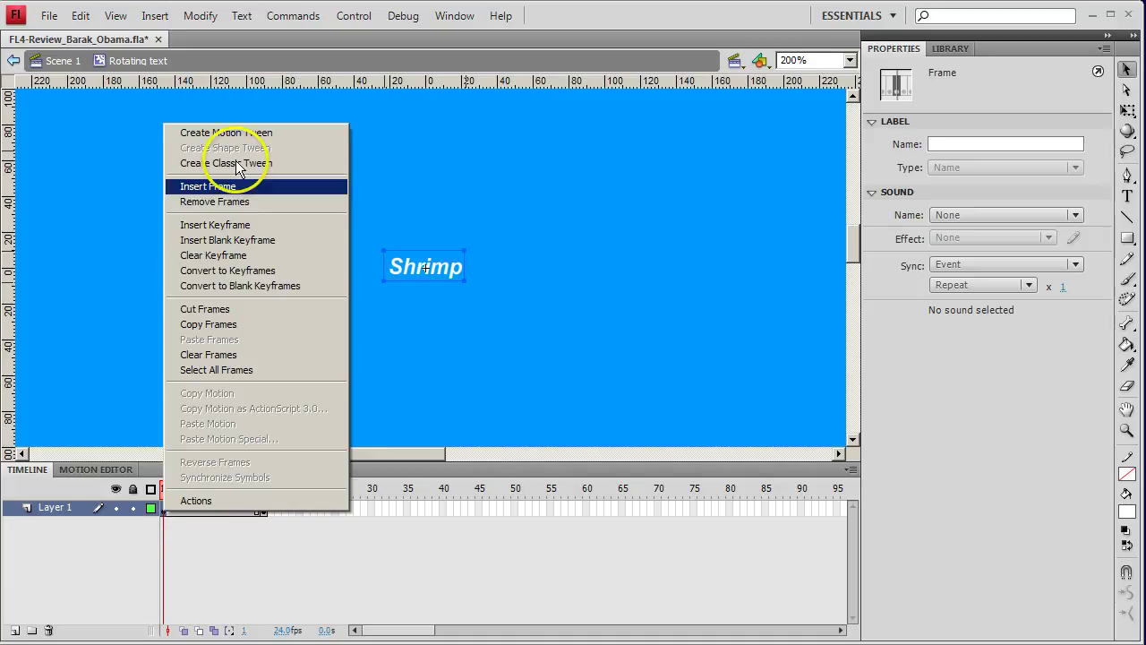
pyautogui.click(240, 135)
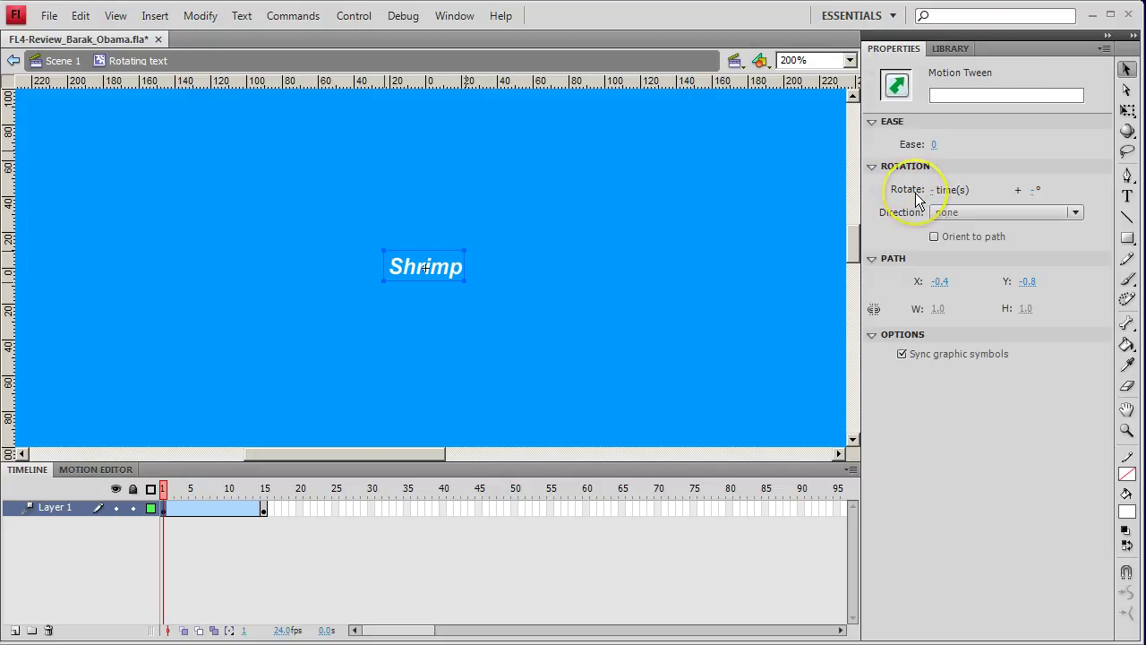
# Step: Set the tween's rotation to clockwise and preview the spin
pyautogui.click(972, 212)
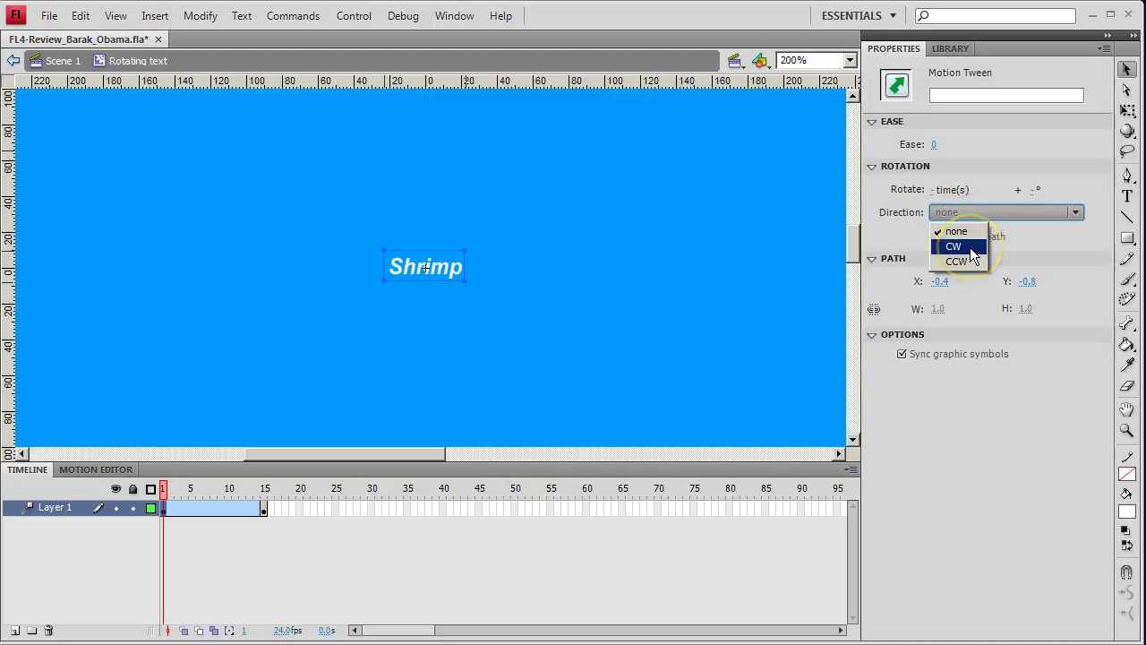
pyautogui.click(954, 246)
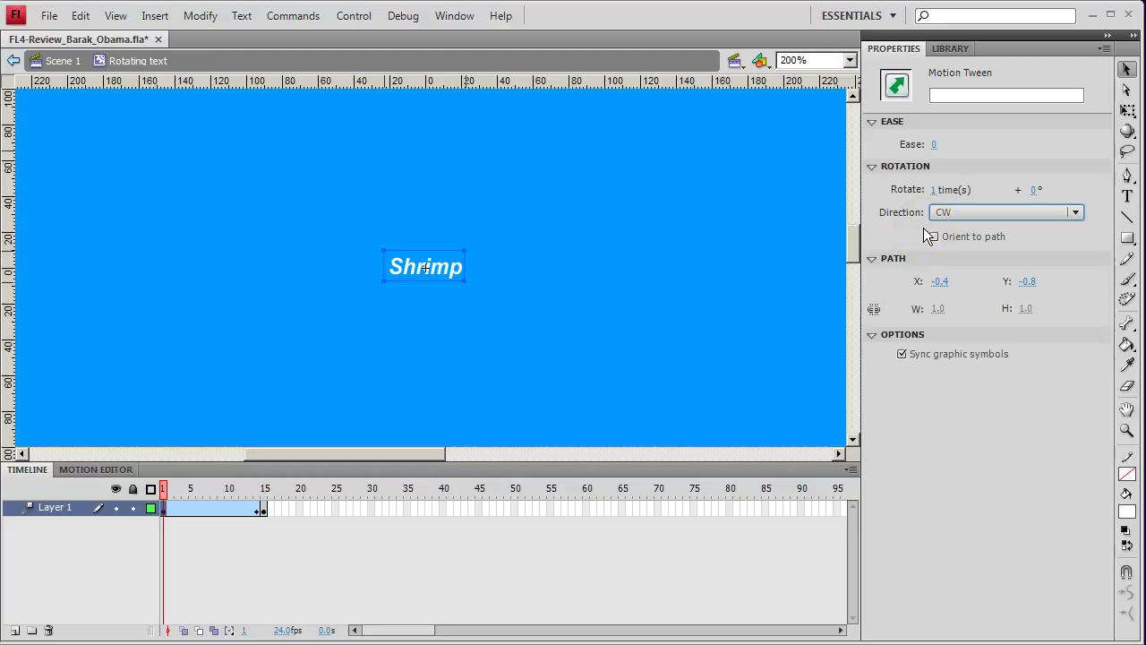
pyautogui.press('Return')
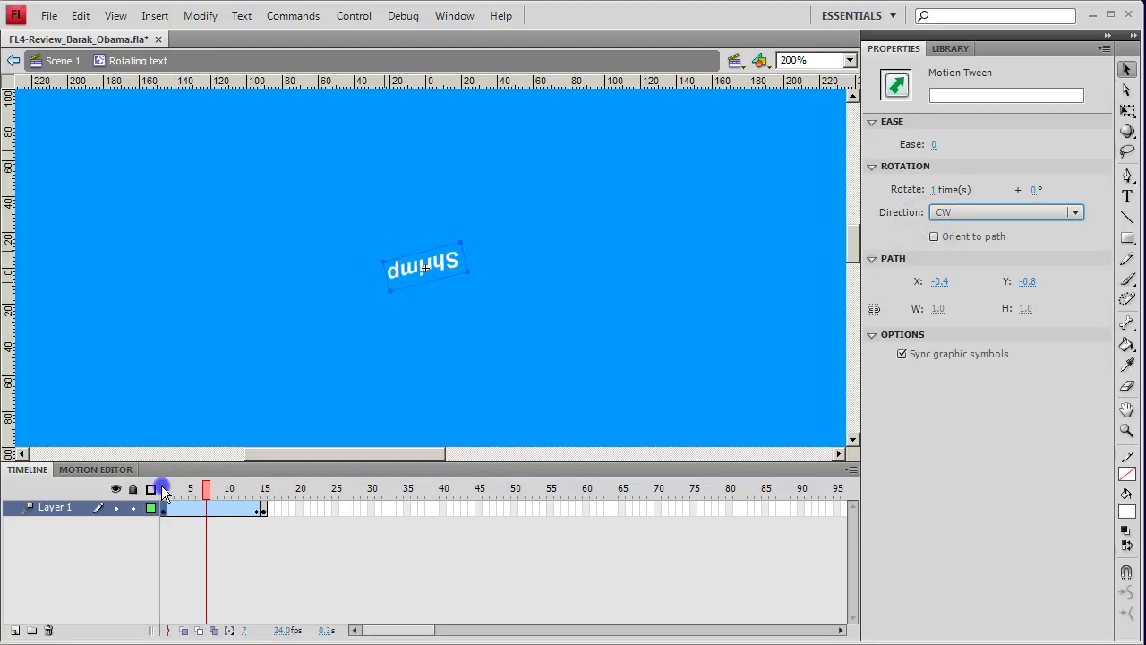
pyautogui.click(163, 489)
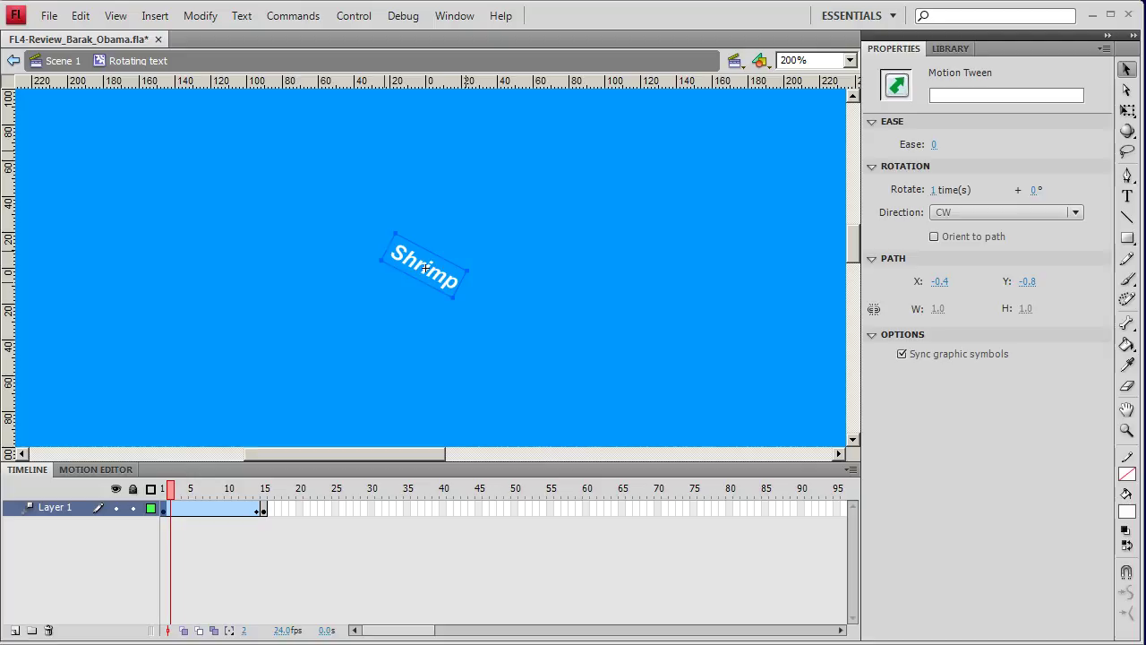
pyautogui.click(446, 603)
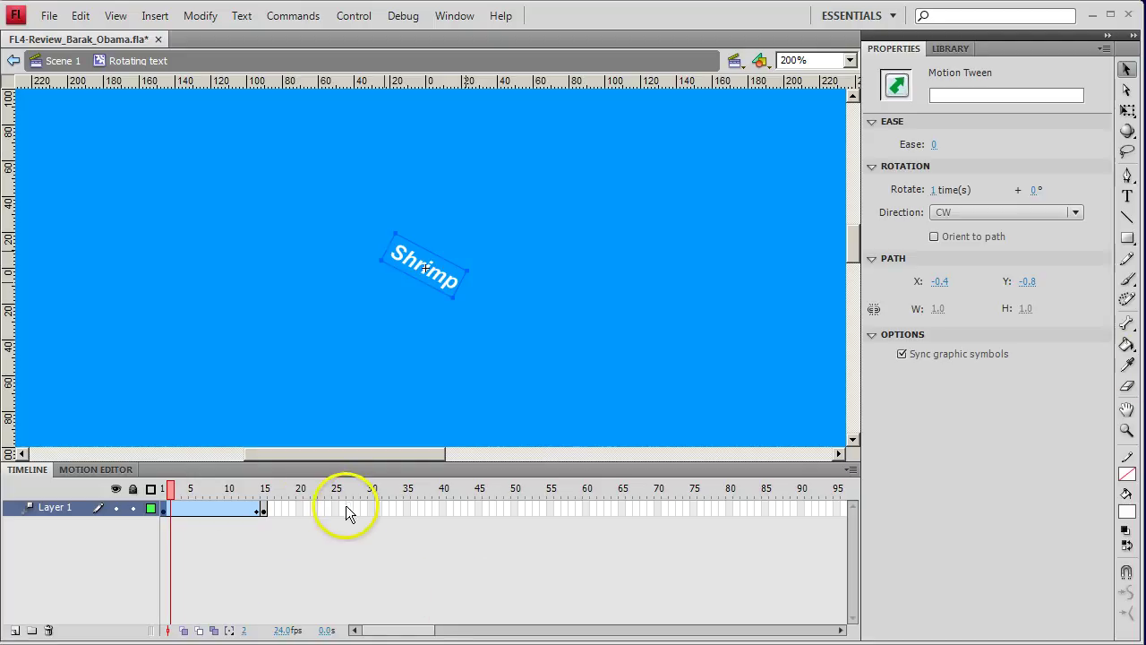
# Step: Add a keyframe at frame 20 with the text changed to 'Catfish', and another at frame 35
pyautogui.click(301, 509)
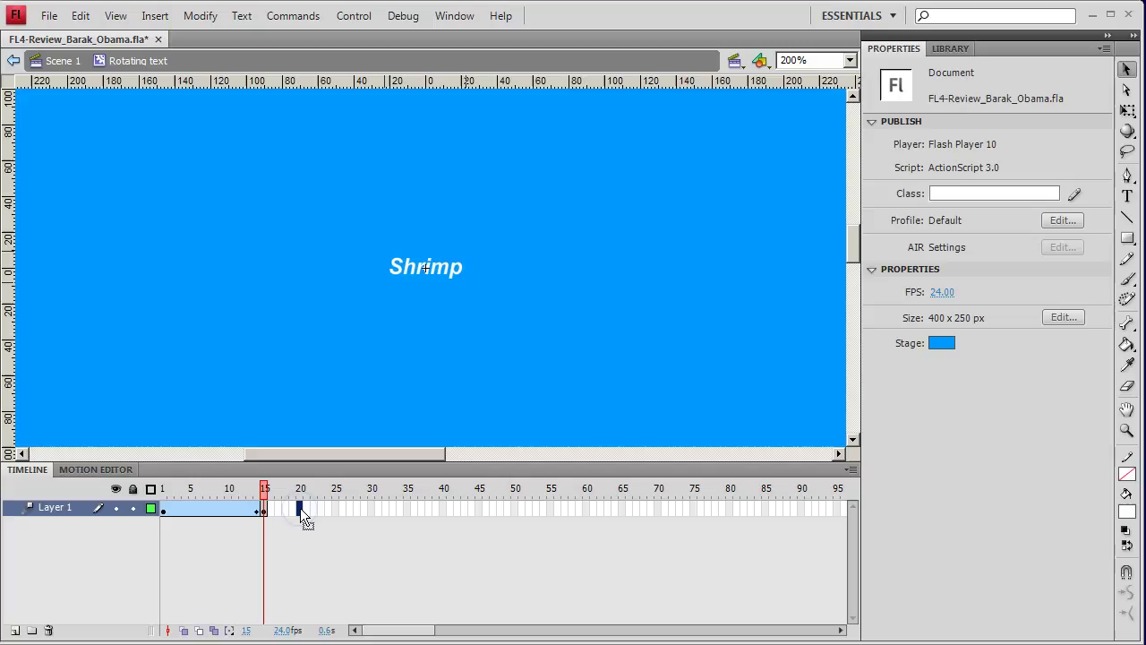
pyautogui.press('F6')
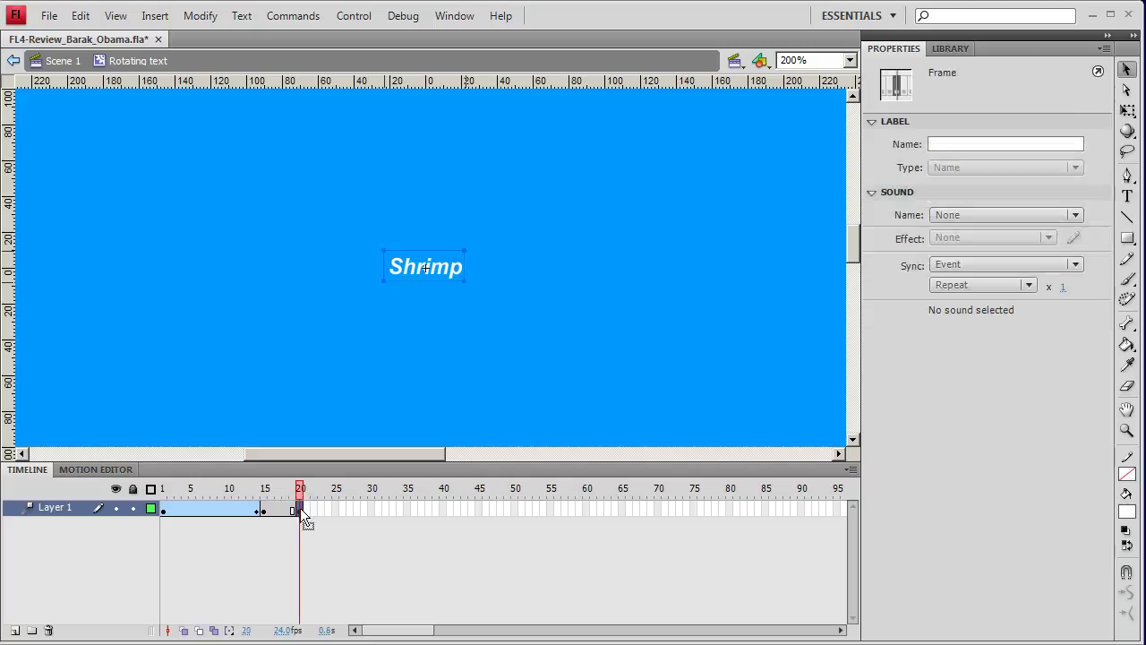
pyautogui.click(1130, 200)
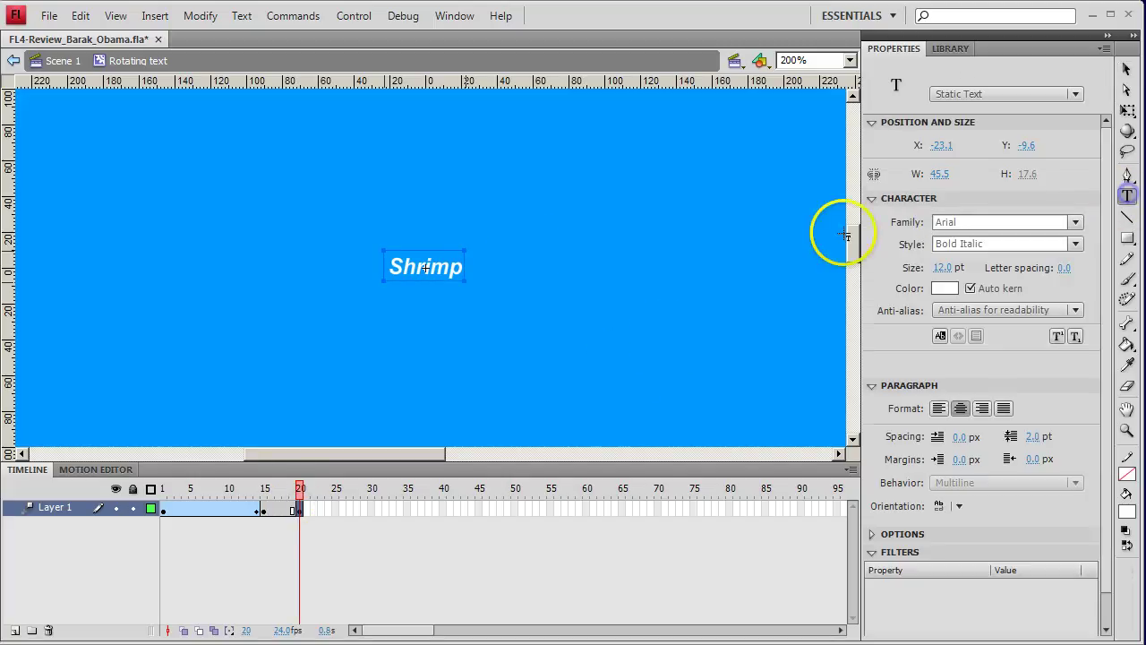
pyautogui.doubleClick(430, 267)
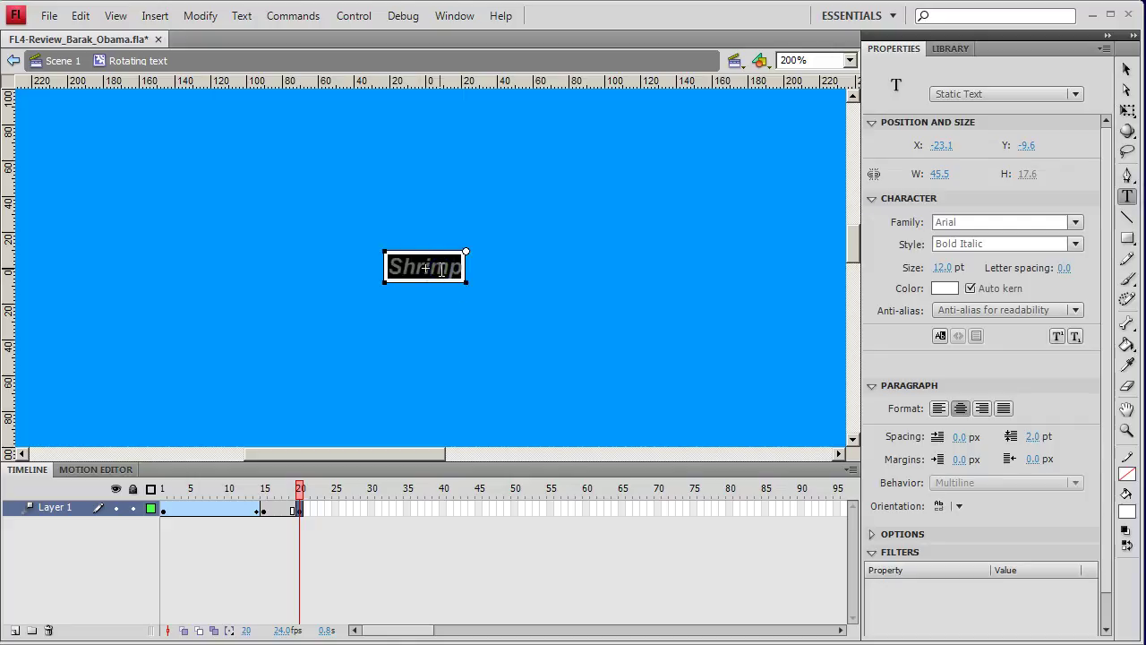
pyautogui.write('Catf')
pyautogui.write('ish')
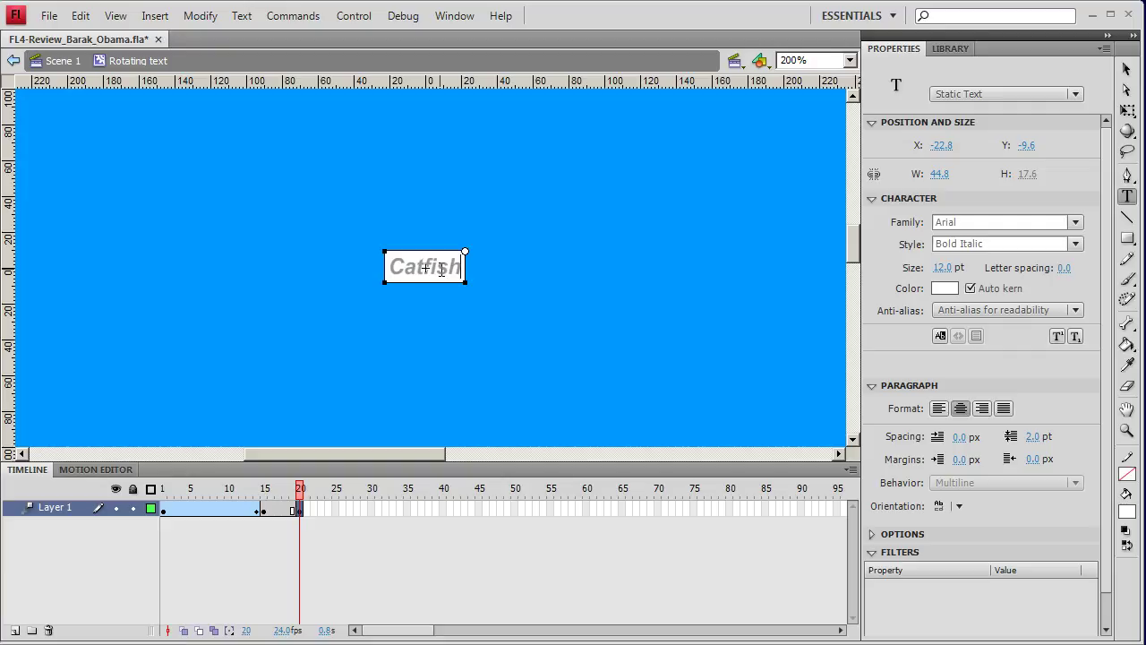
pyautogui.click(406, 509)
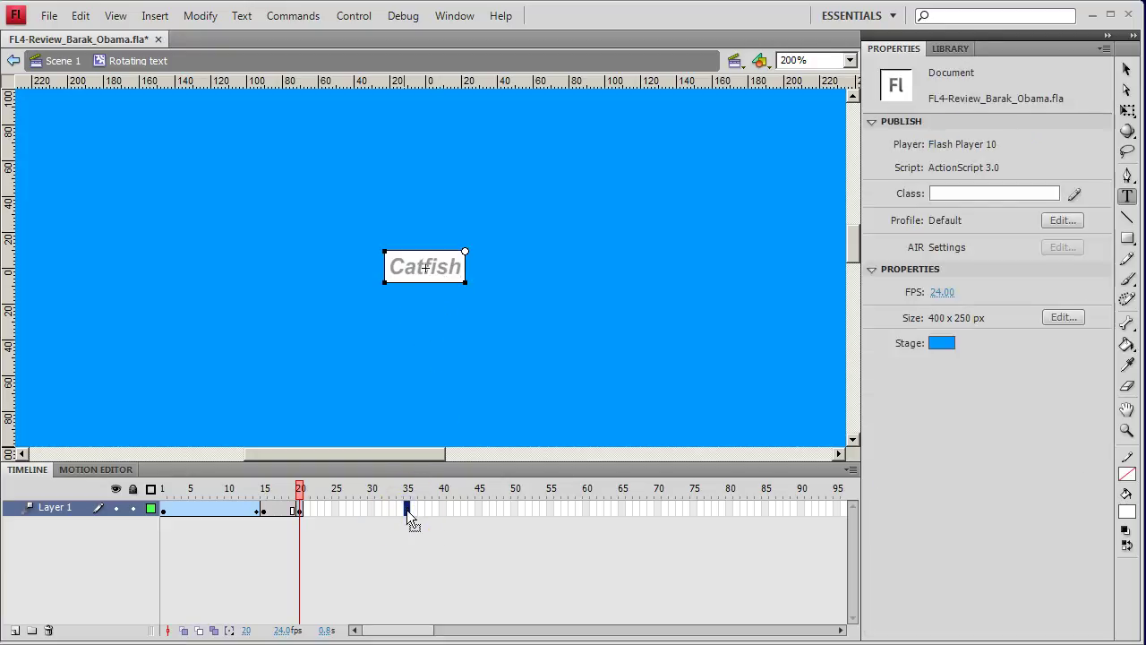
pyautogui.press('F6')
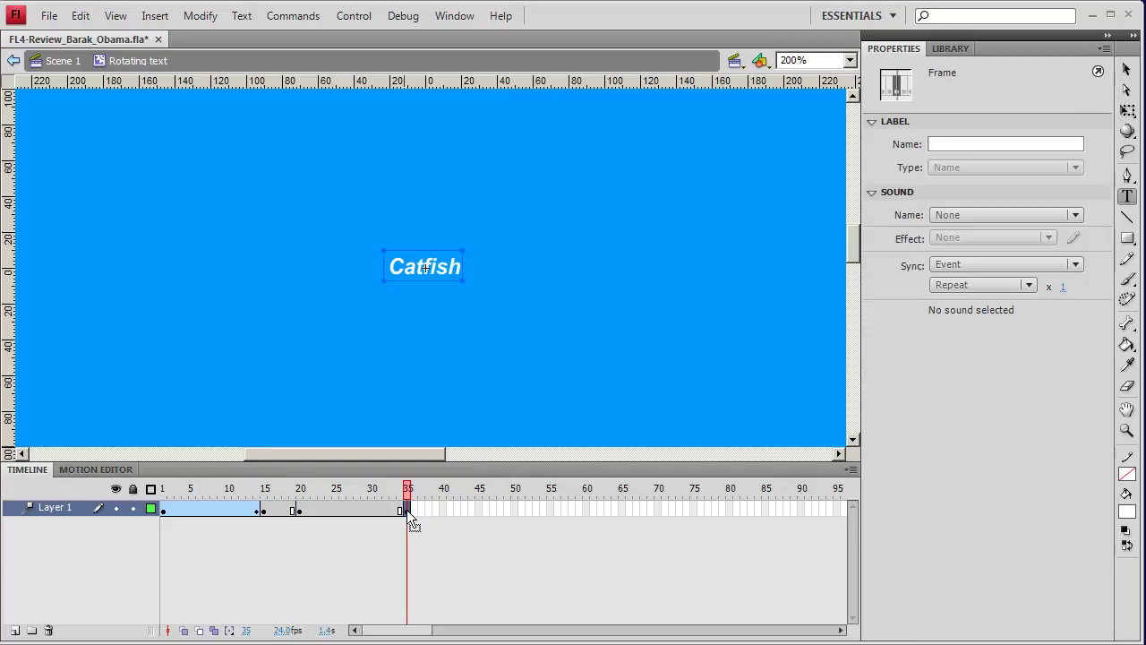
# Step: Motion-tween Catfish across frames 20–35 with counter-clockwise rotation
pyautogui.click(301, 510)
pyautogui.rightClick(301, 517)
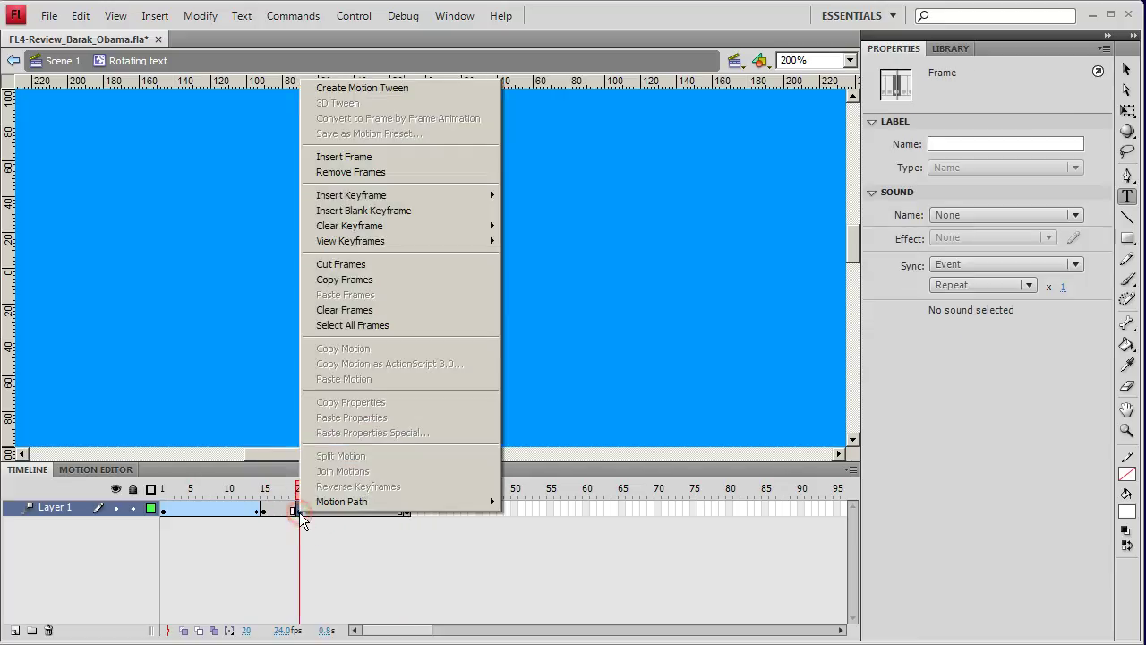
pyautogui.click(413, 89)
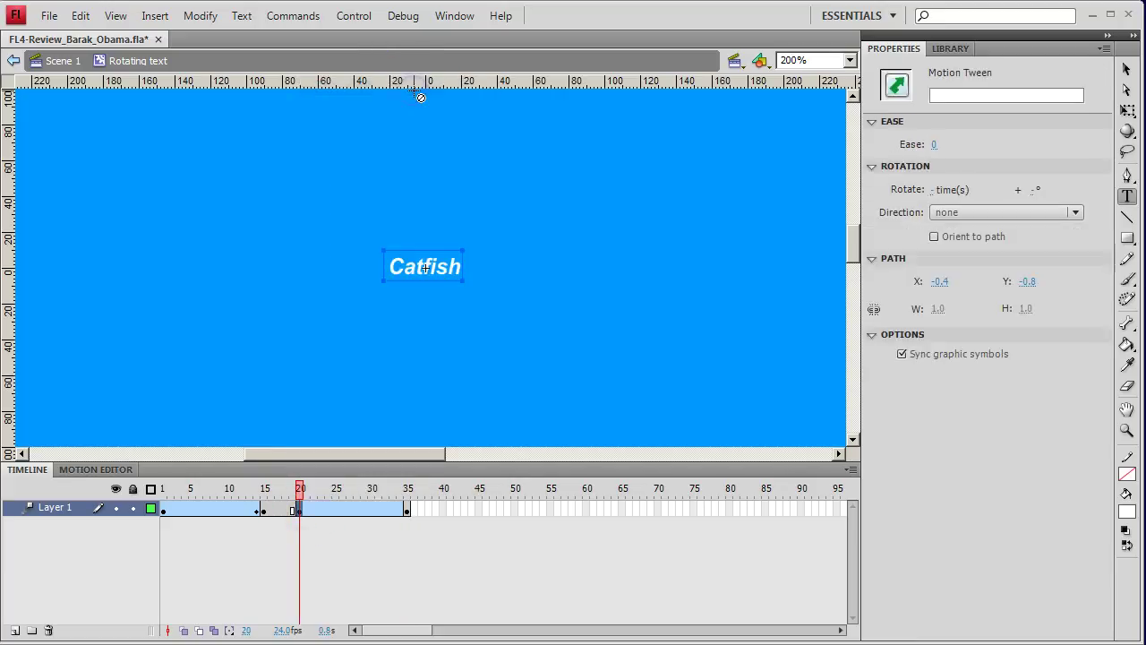
pyautogui.click(958, 213)
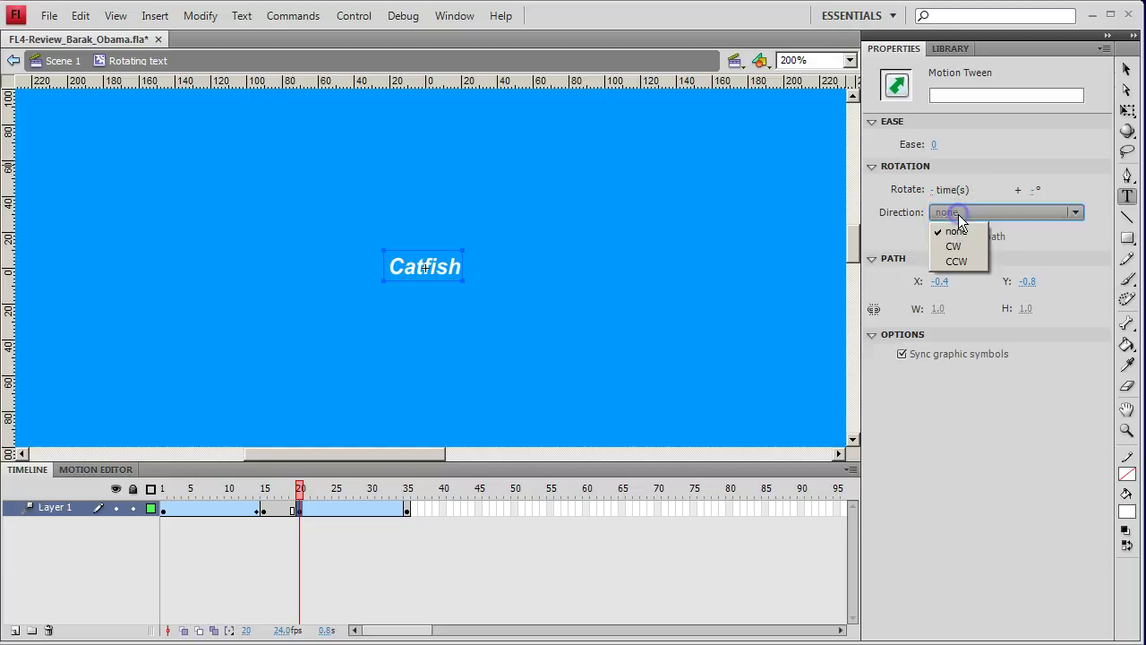
pyautogui.click(960, 261)
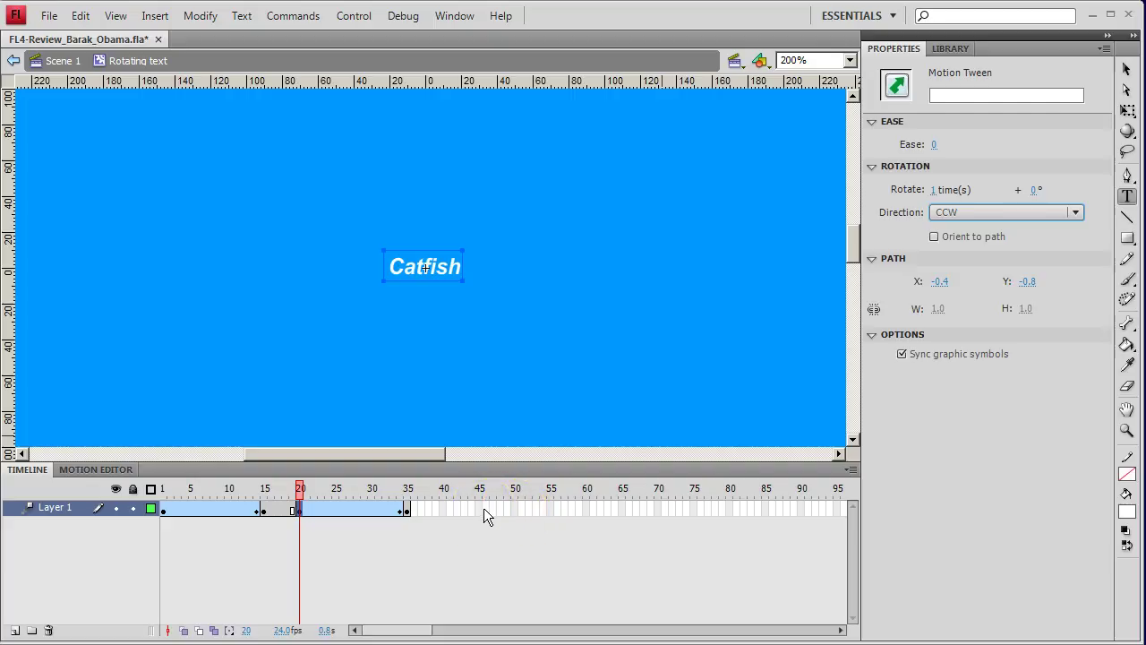
pyautogui.click(478, 508)
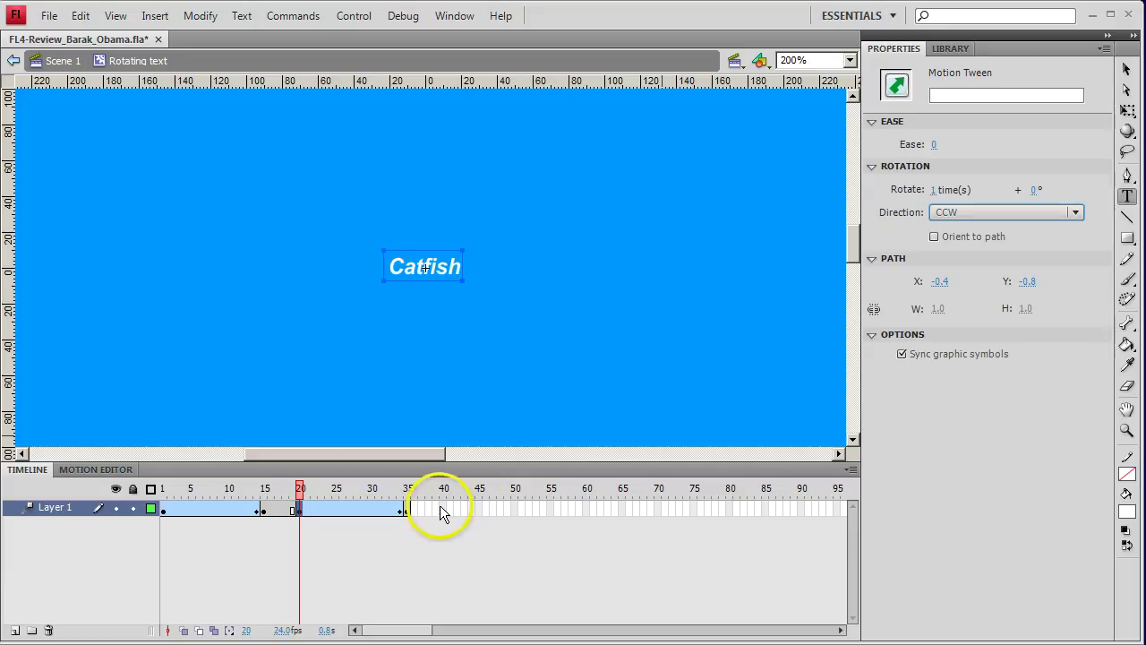
# Step: Add a keyframe at frame 40 and change the word to 'Oysters'
pyautogui.click(440, 507)
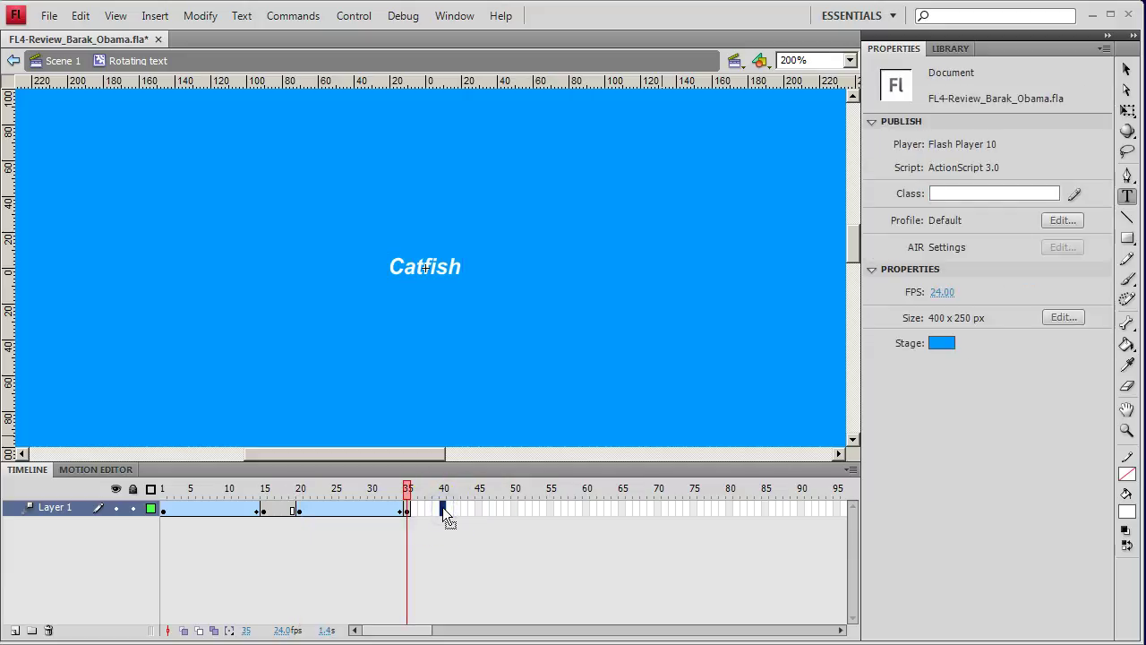
pyautogui.press('F5')
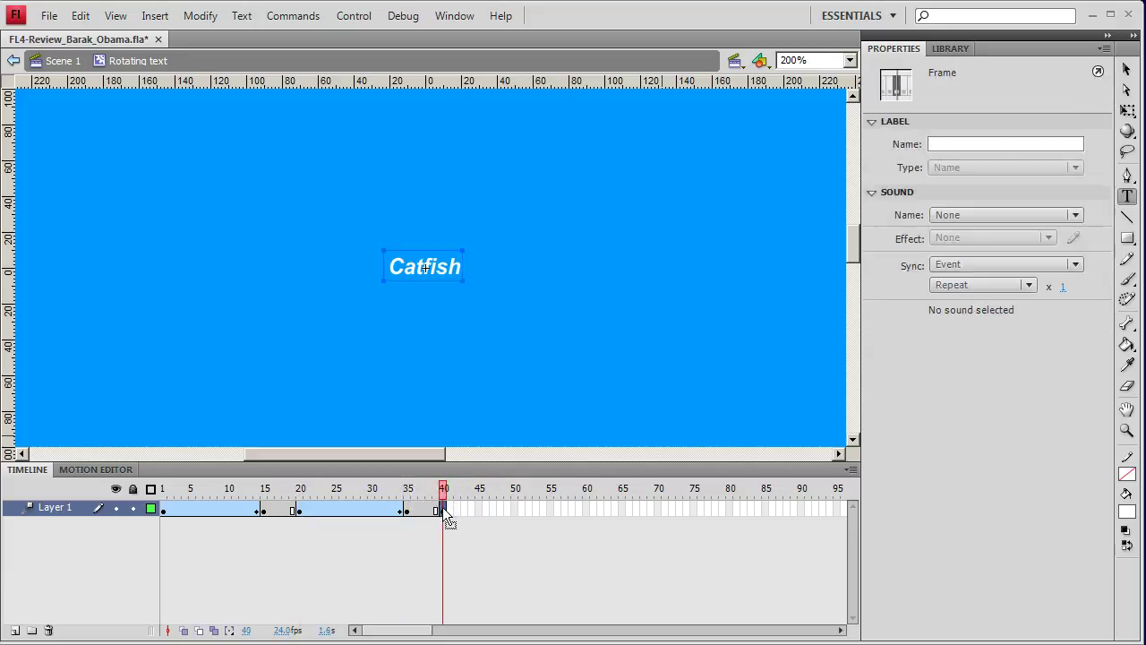
pyautogui.click(442, 509)
pyautogui.doubleClick(426, 267)
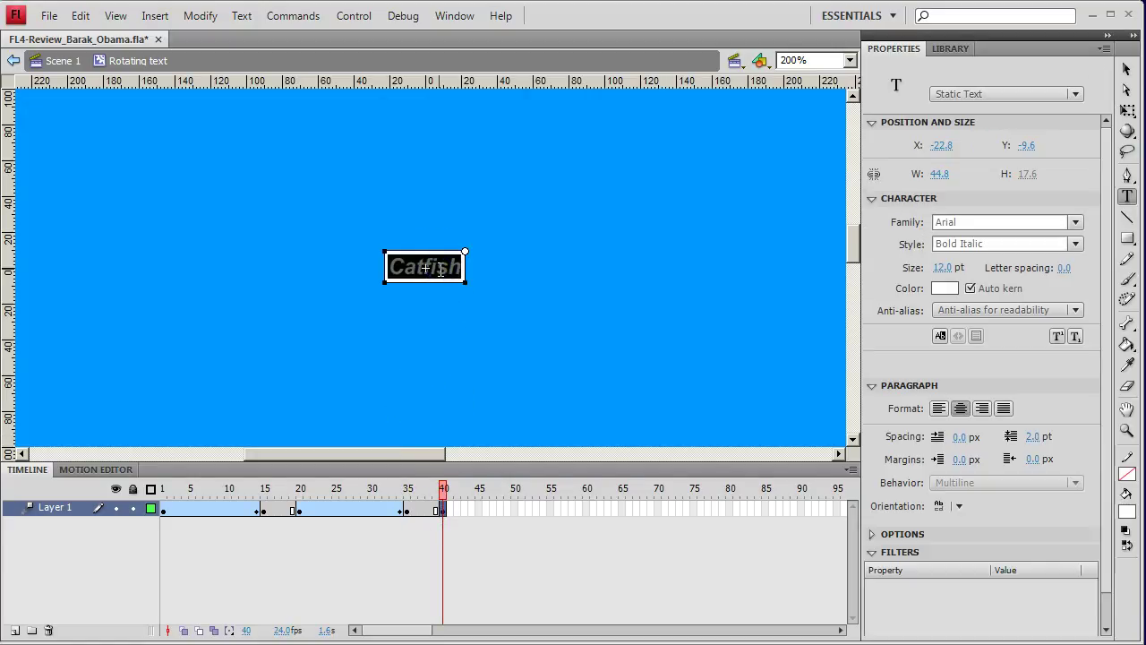
pyautogui.write('Oy')
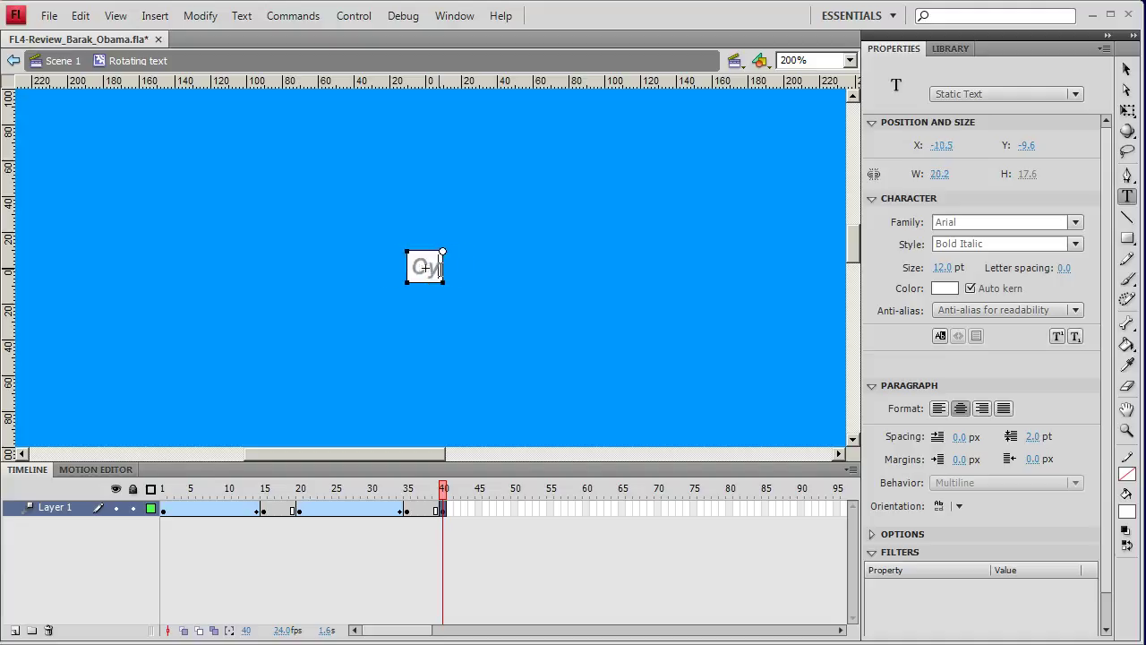
pyautogui.write('stere')
pyautogui.press('BackSpace')
pyautogui.write('s')
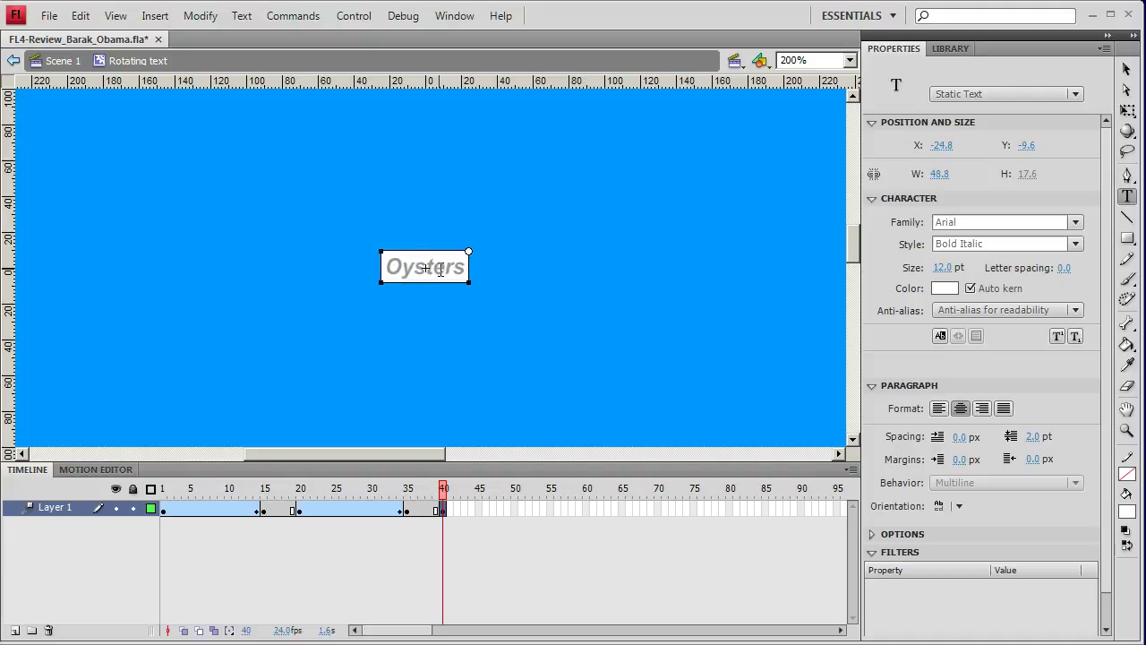
# Step: Add a keyframe at frame 55 and tween Oysters over frames 40–55, rotating clockwise
pyautogui.click(550, 507)
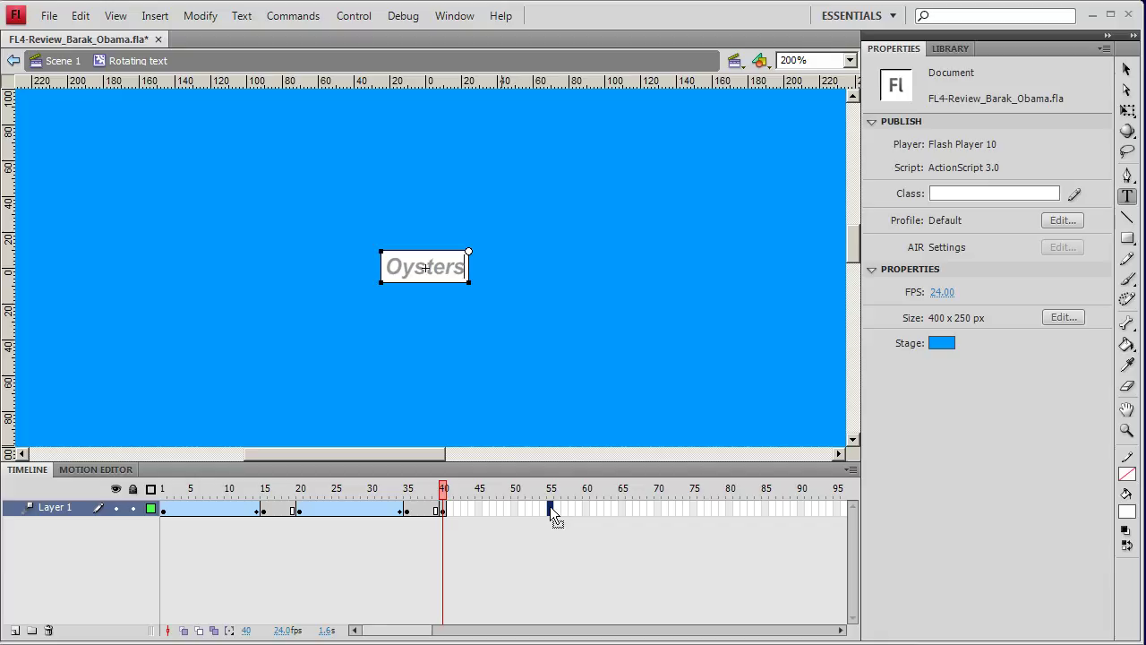
pyautogui.press('F6')
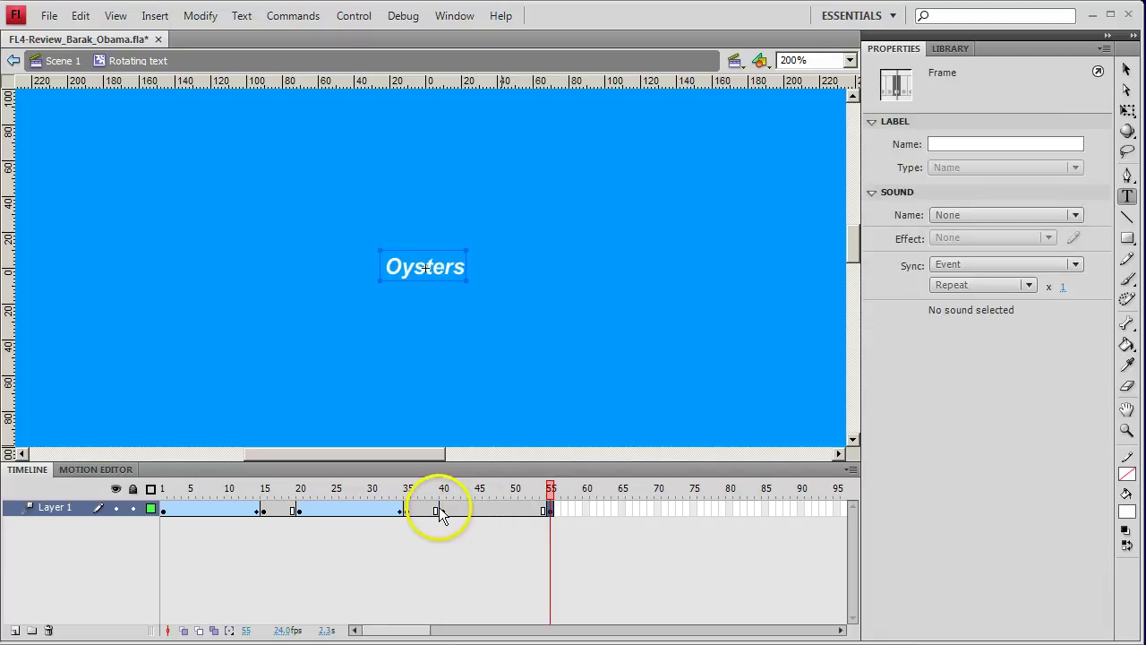
pyautogui.click(441, 510)
pyautogui.rightClick(445, 512)
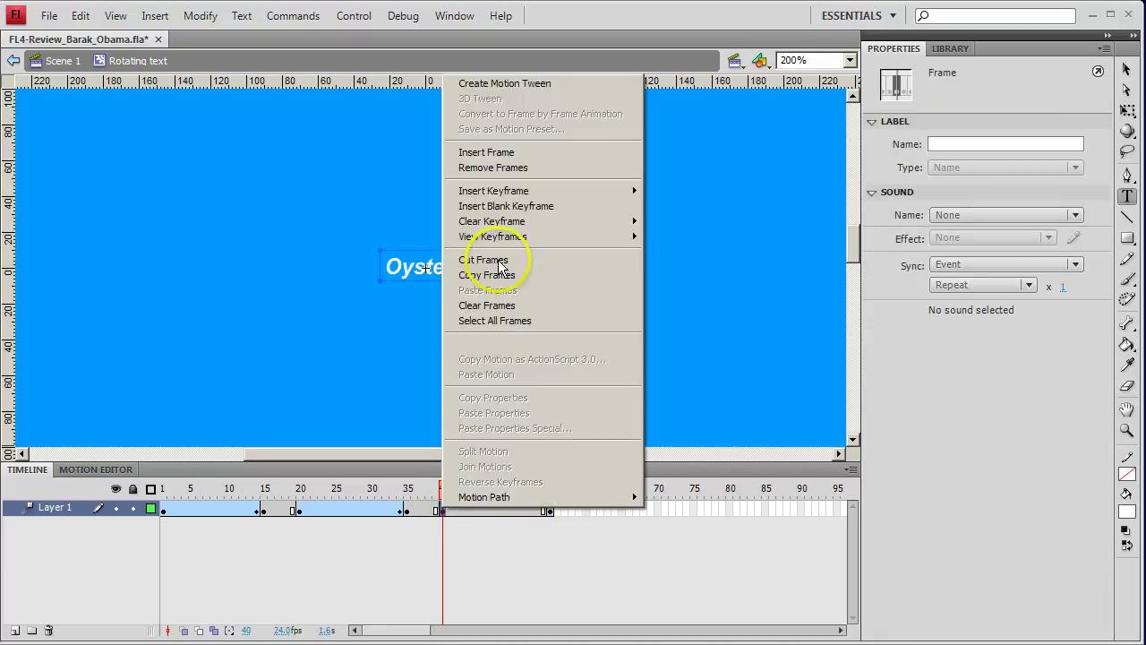
pyautogui.click(495, 87)
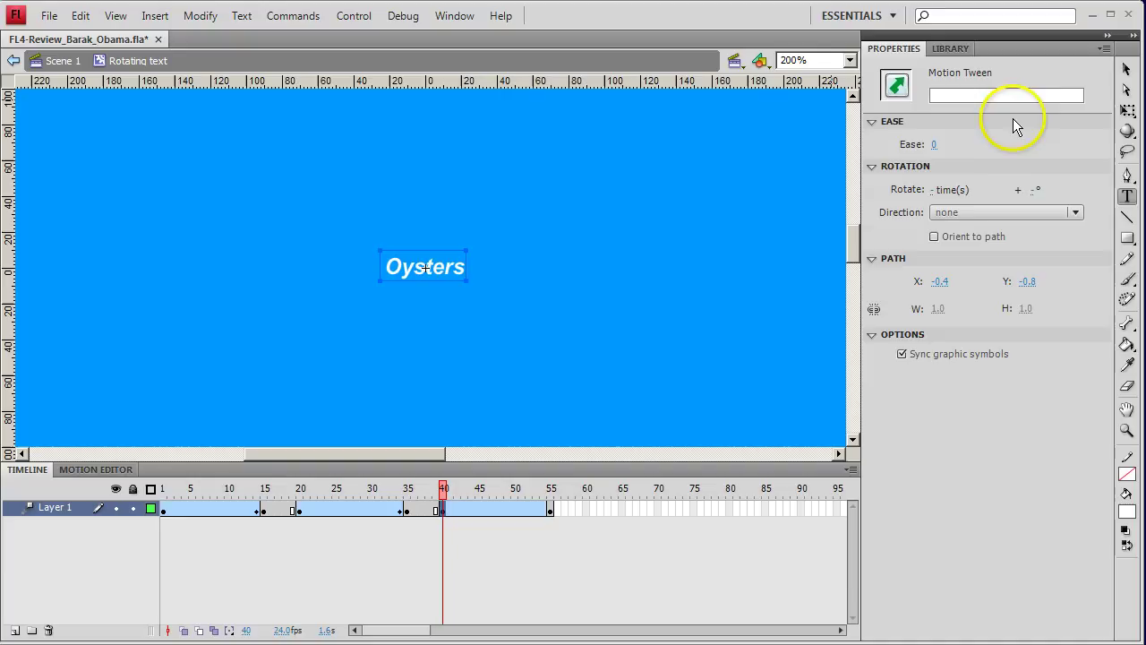
pyautogui.click(965, 212)
pyautogui.click(954, 246)
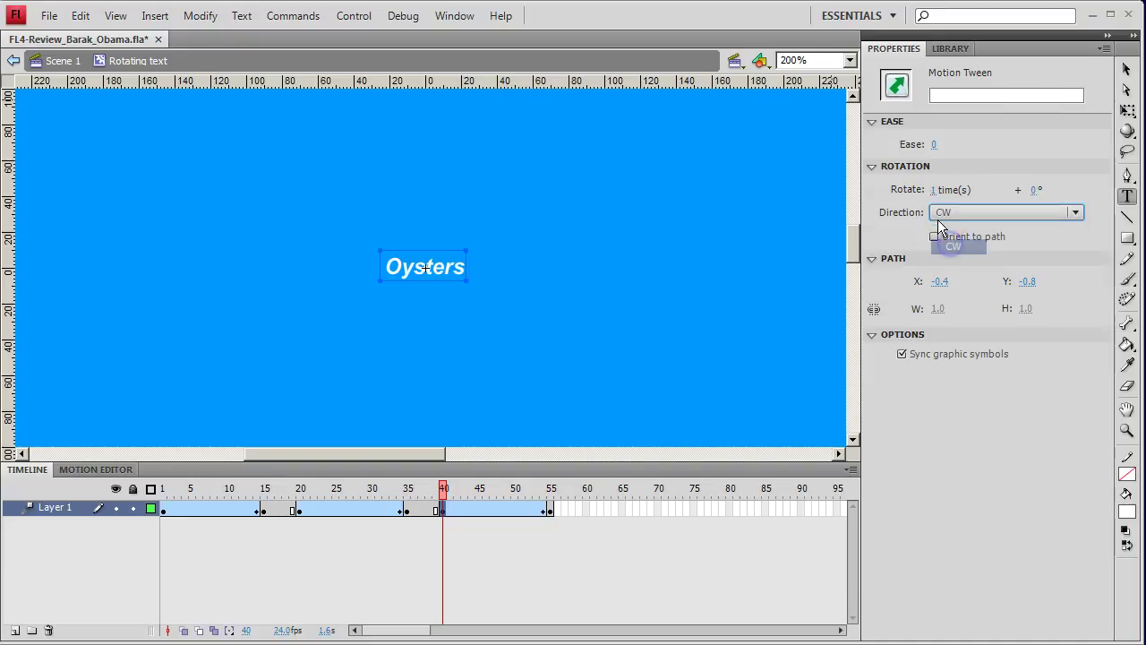
# Step: Extend the layer through frame 60
pyautogui.click(584, 510)
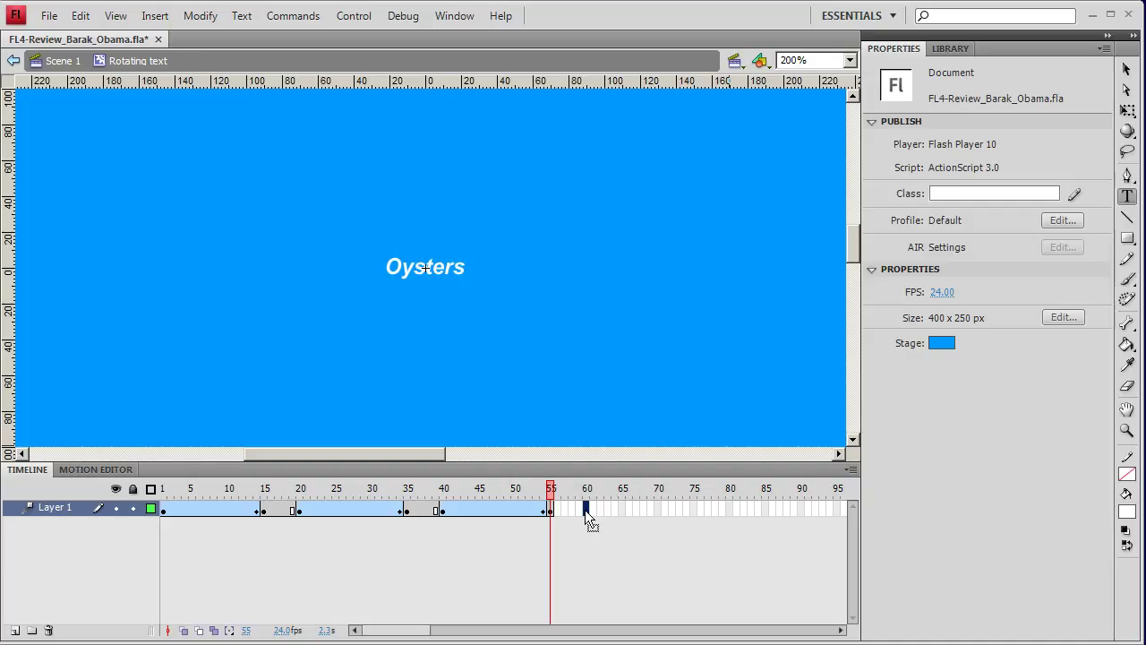
pyautogui.rightClick(585, 510)
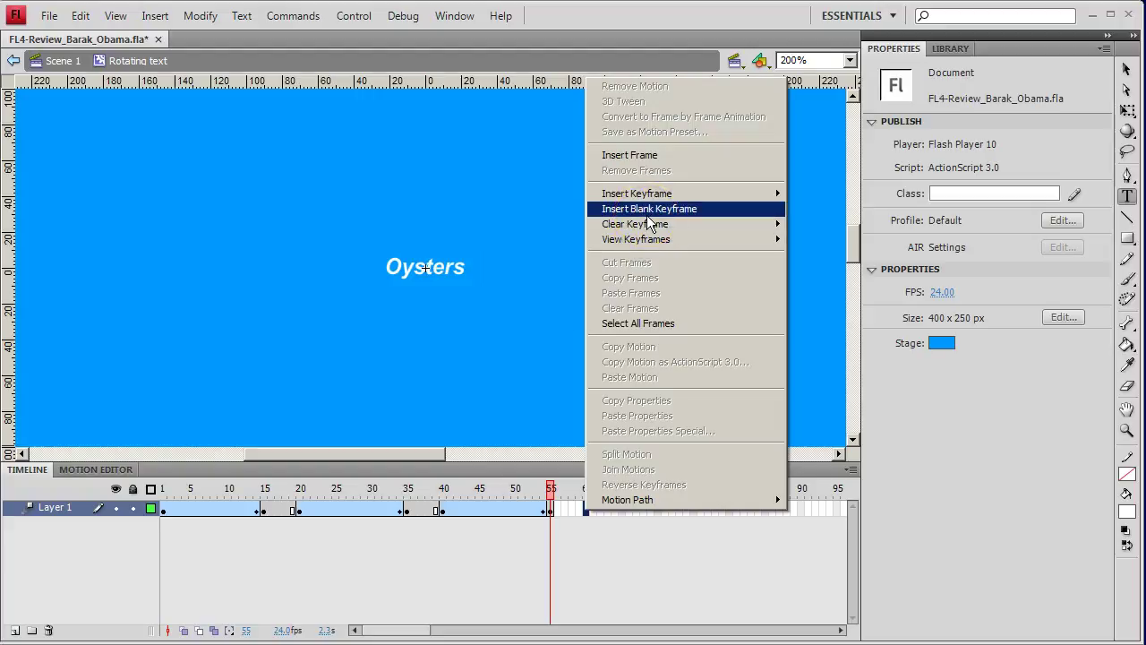
pyautogui.click(634, 155)
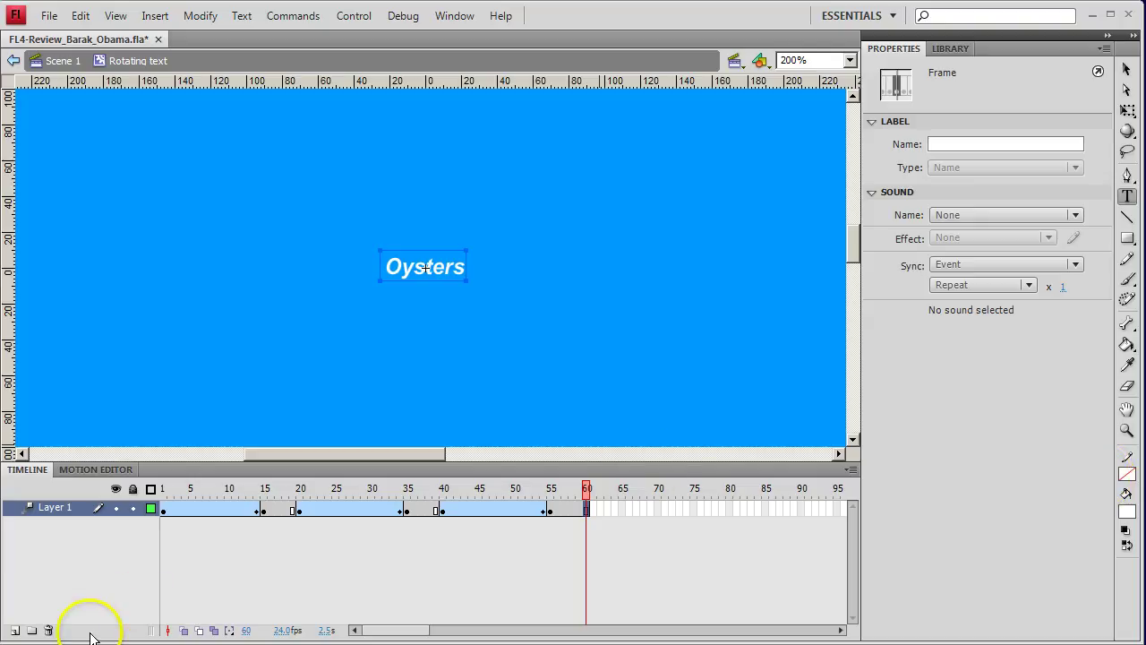
# Step: Return to Scene 1 and start a new movie clip symbol named 'Rotating sign'
pyautogui.click(55, 62)
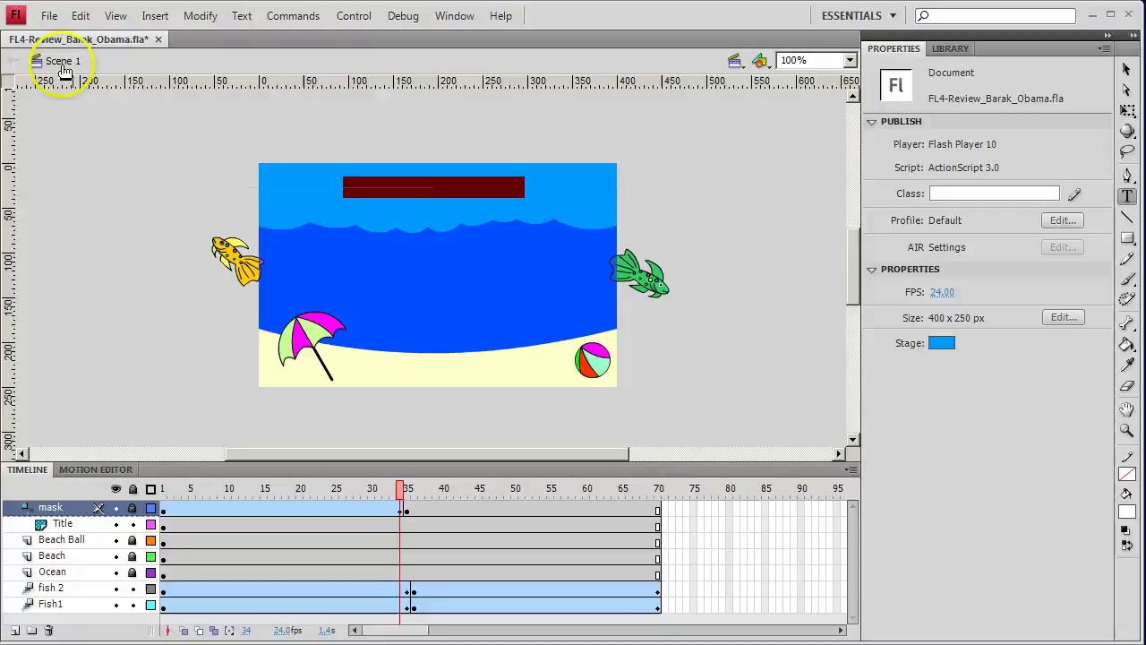
pyautogui.click(952, 50)
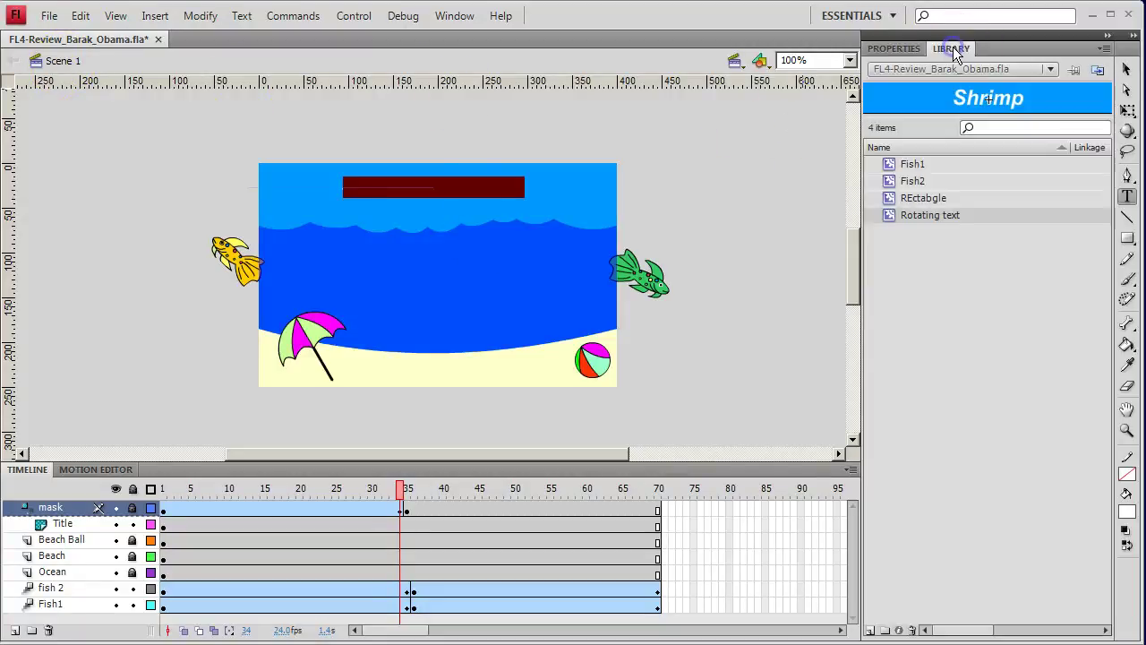
pyautogui.click(870, 631)
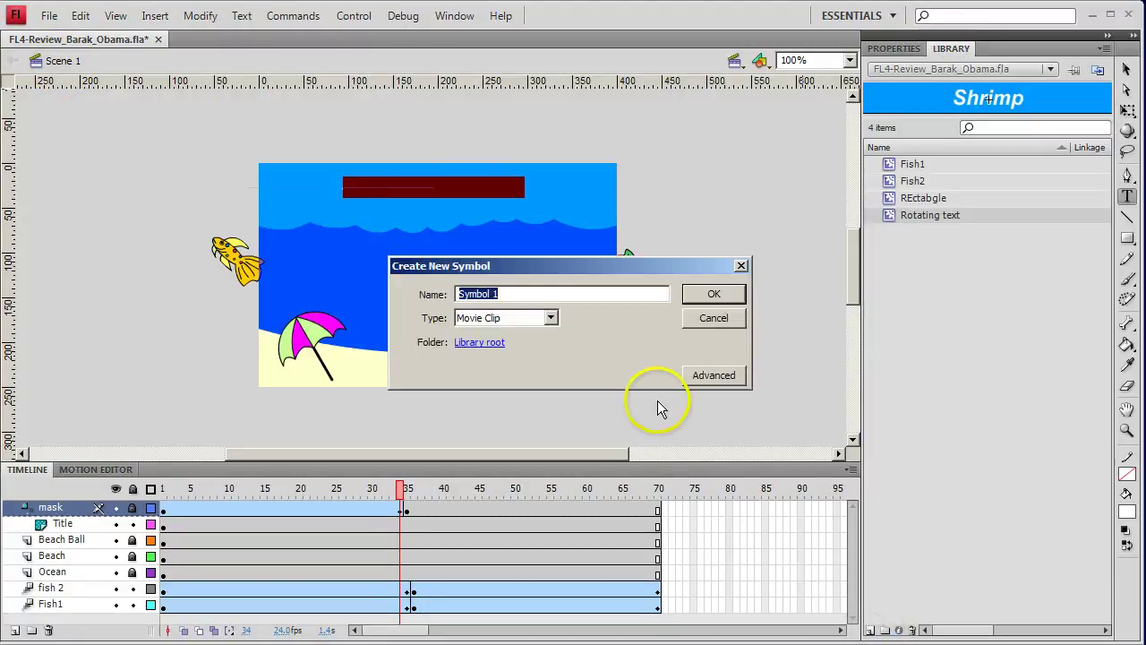
pyautogui.click(492, 254)
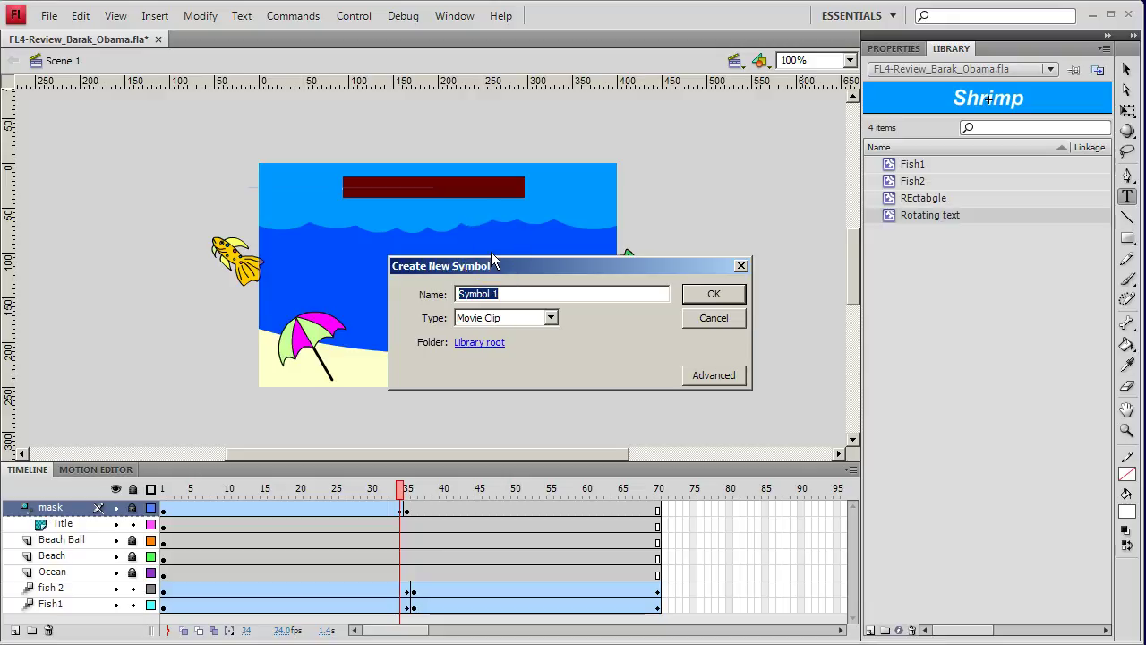
pyautogui.write('R')
pyautogui.write('otating sign')
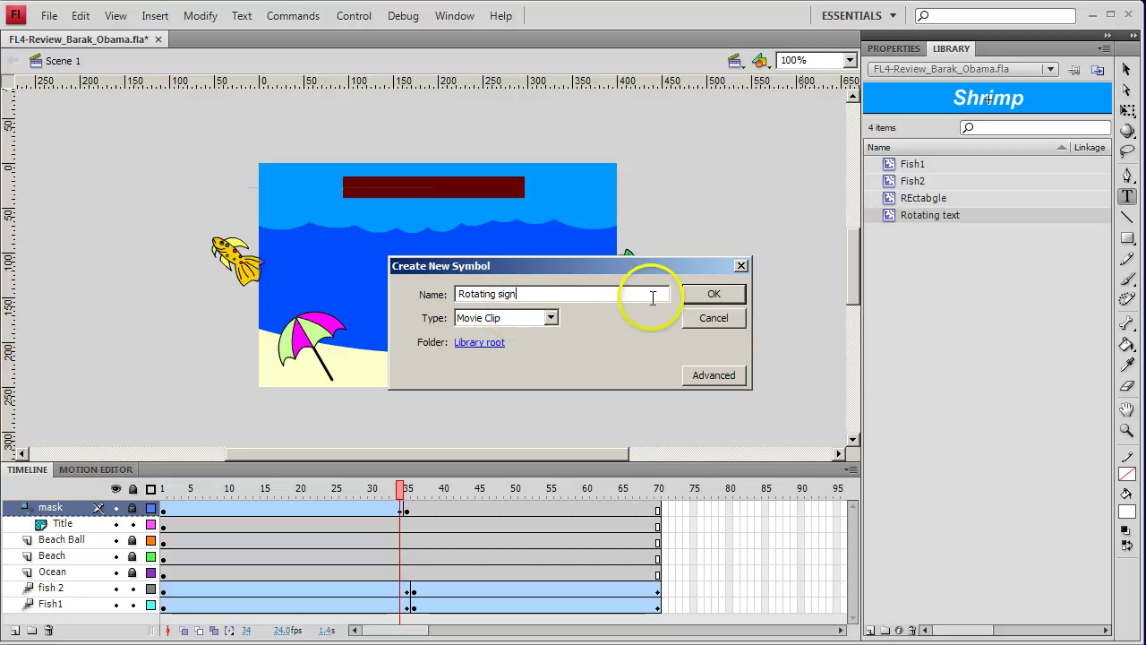
# Step: Confirm the Rotating sign symbol and draw a small blue circle with the Oval tool
pyautogui.click(706, 294)
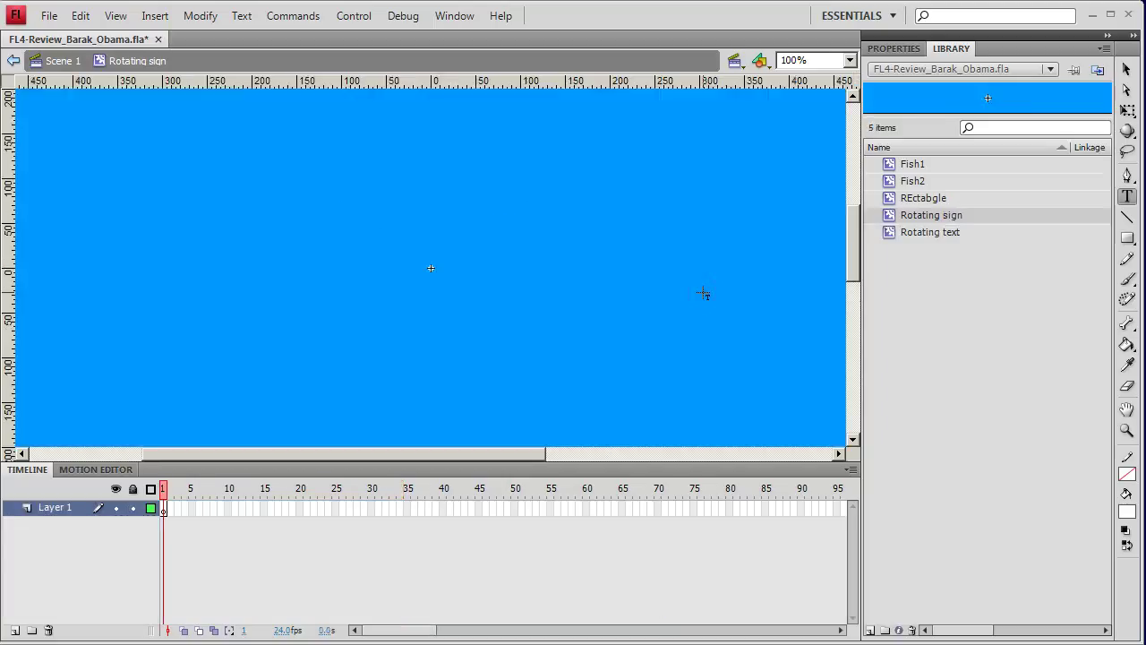
pyautogui.click(672, 274)
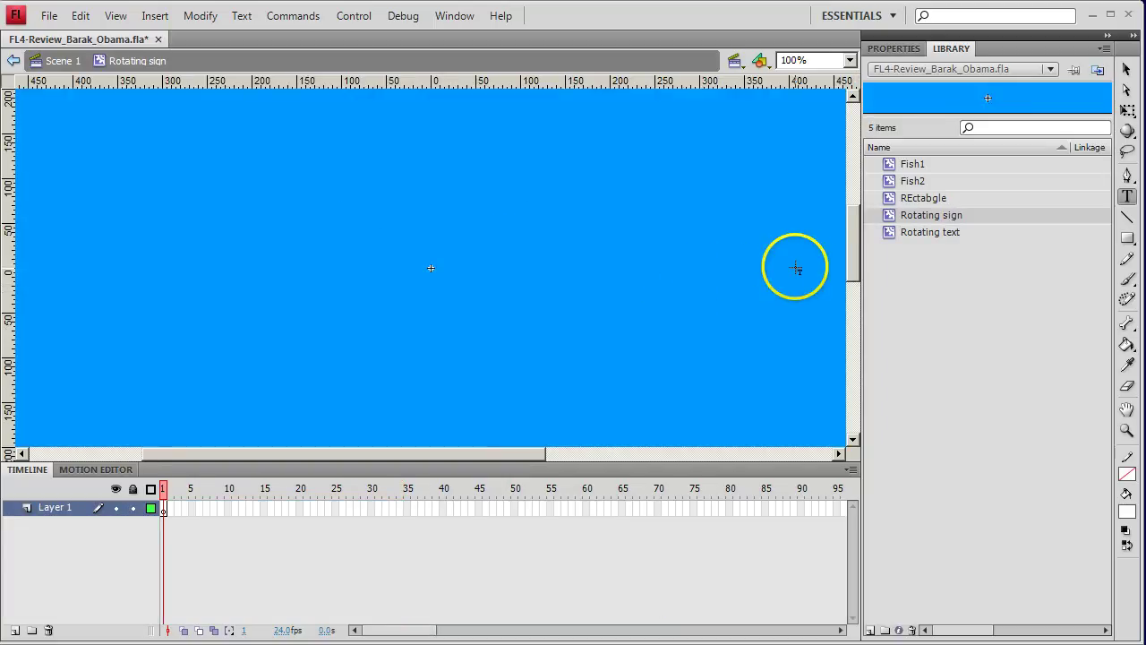
pyautogui.click(1128, 238)
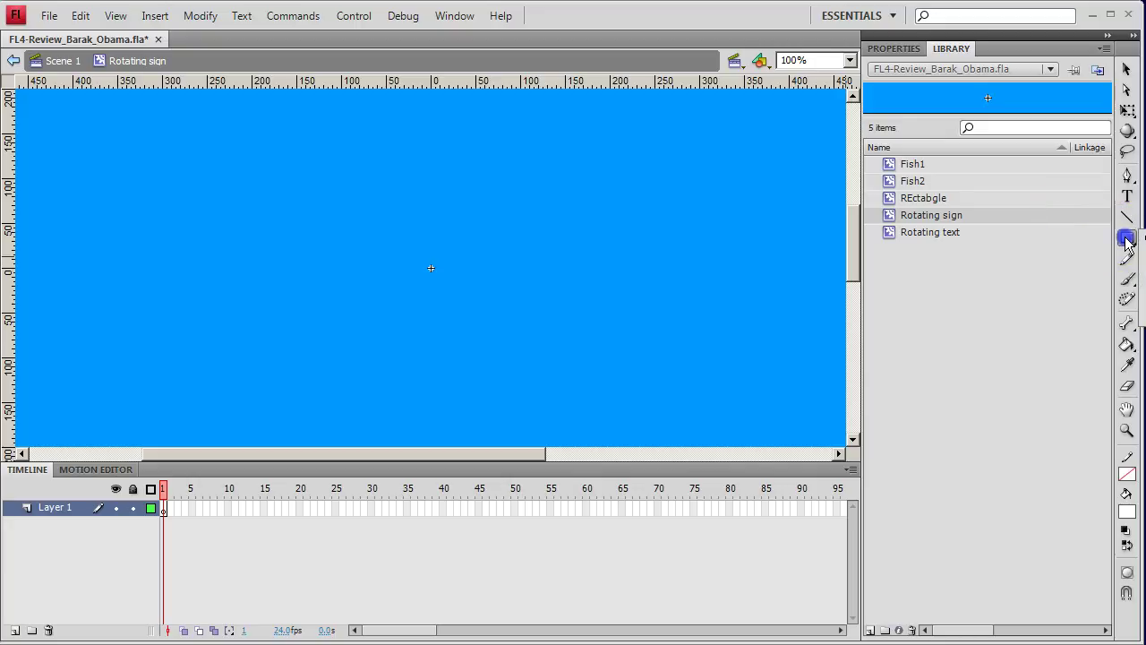
pyautogui.click(1127, 239)
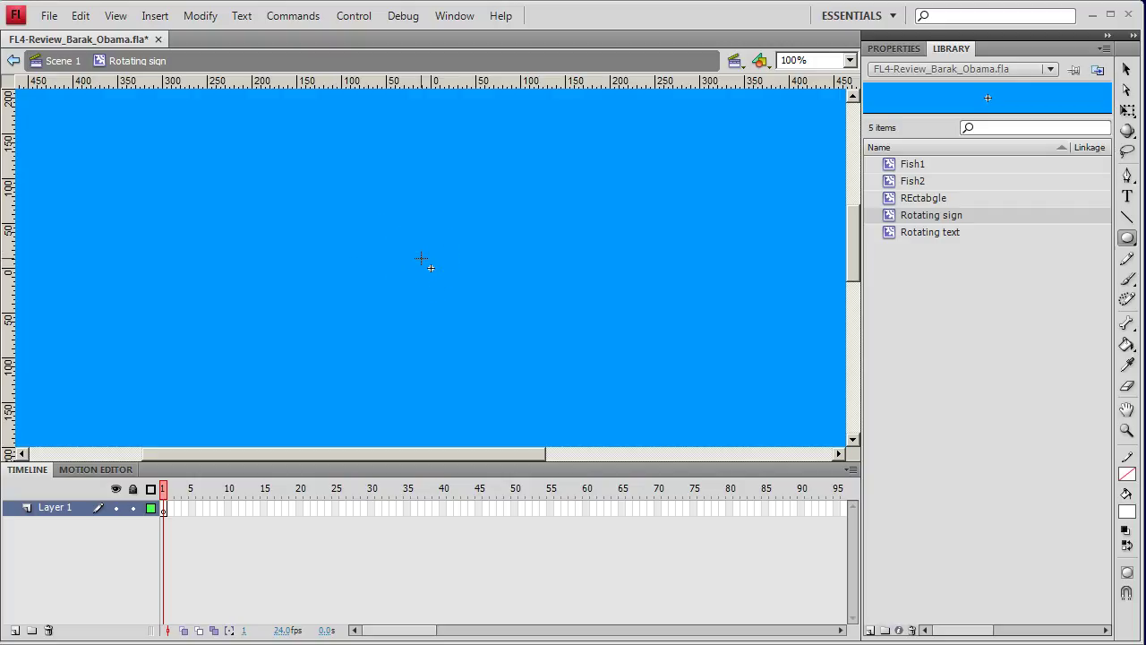
pyautogui.click(1128, 509)
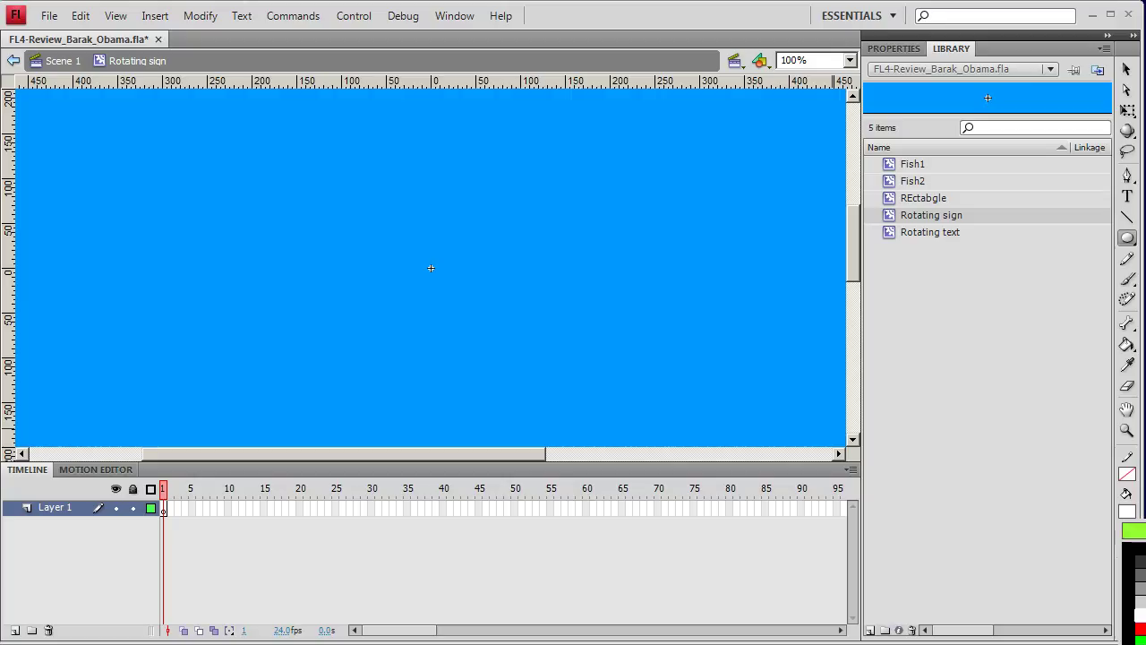
pyautogui.click(1128, 543)
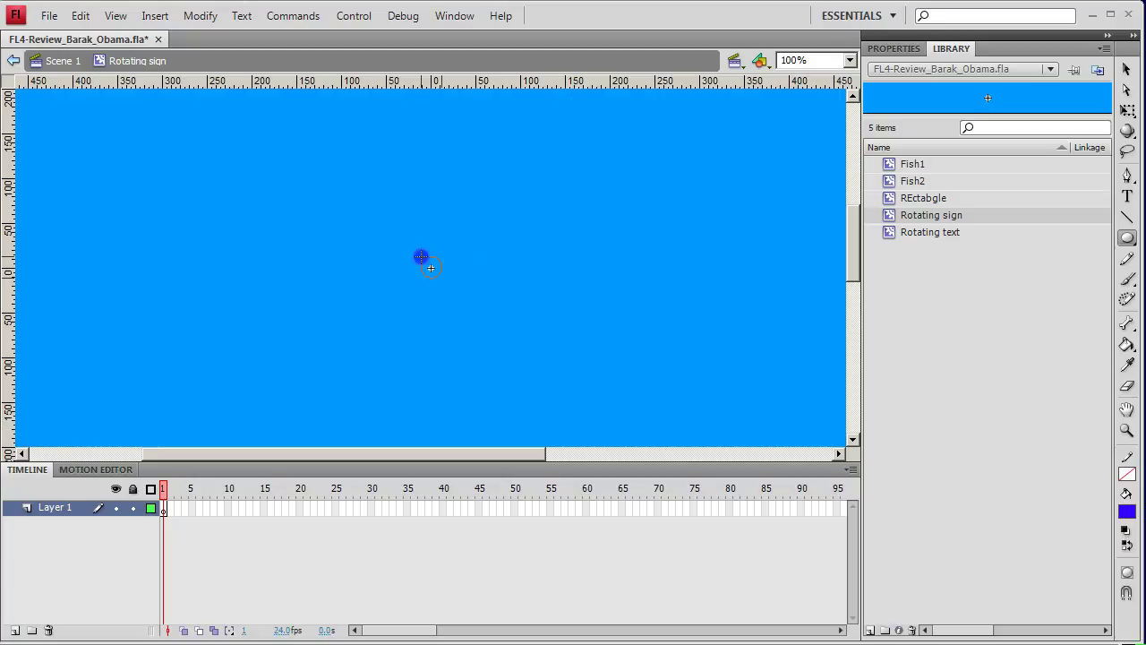
pyautogui.moveTo(421, 257); pyautogui.dragTo(446, 282)
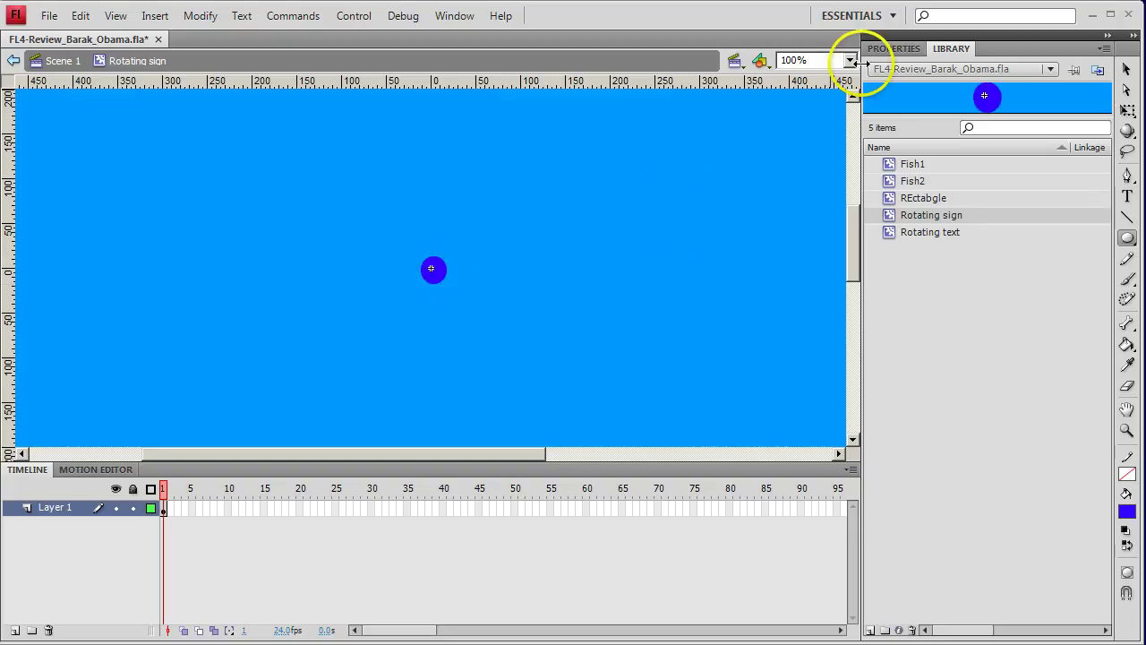
# Step: Resize the circle to 60×60 and centre it on the registration point
pyautogui.click(907, 50)
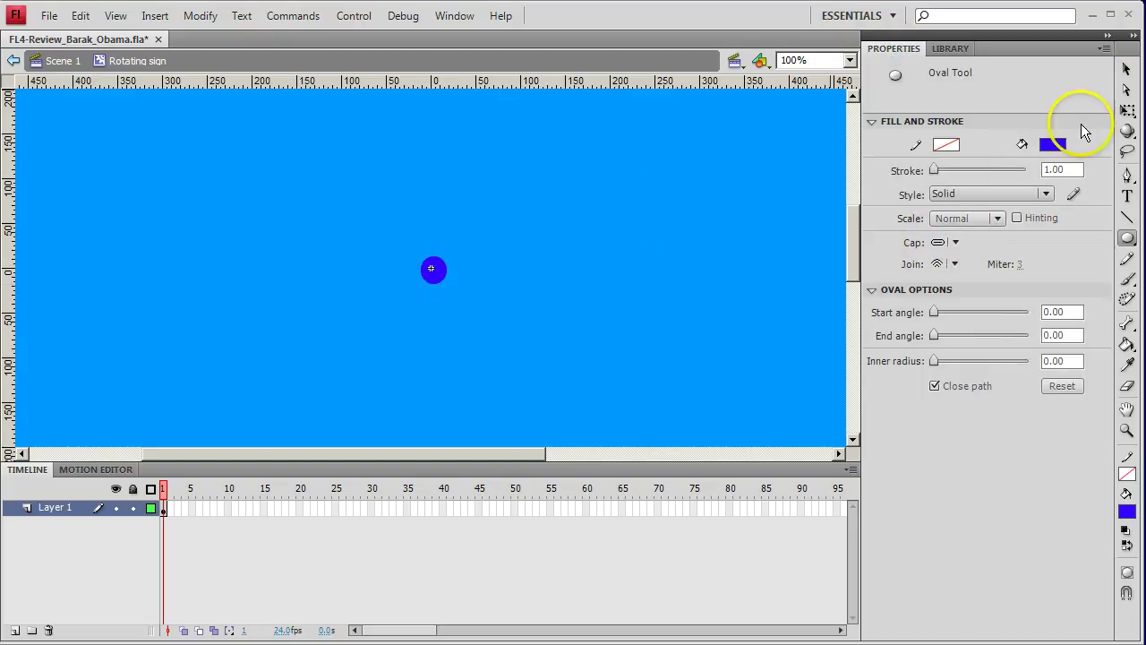
pyautogui.click(1127, 73)
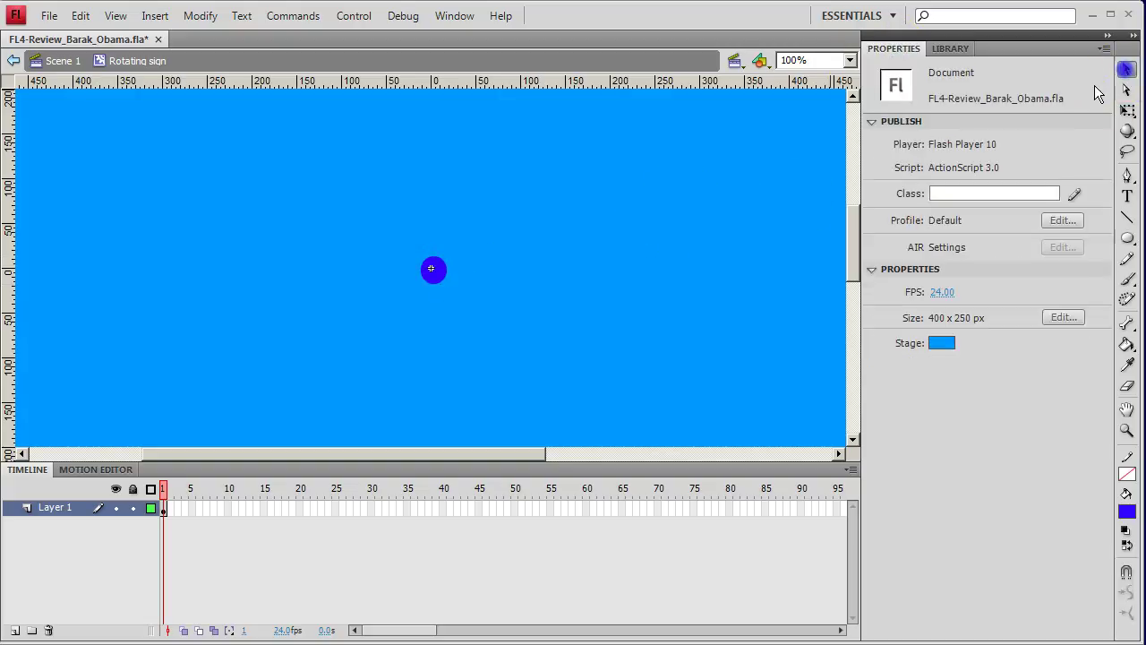
pyautogui.click(434, 270)
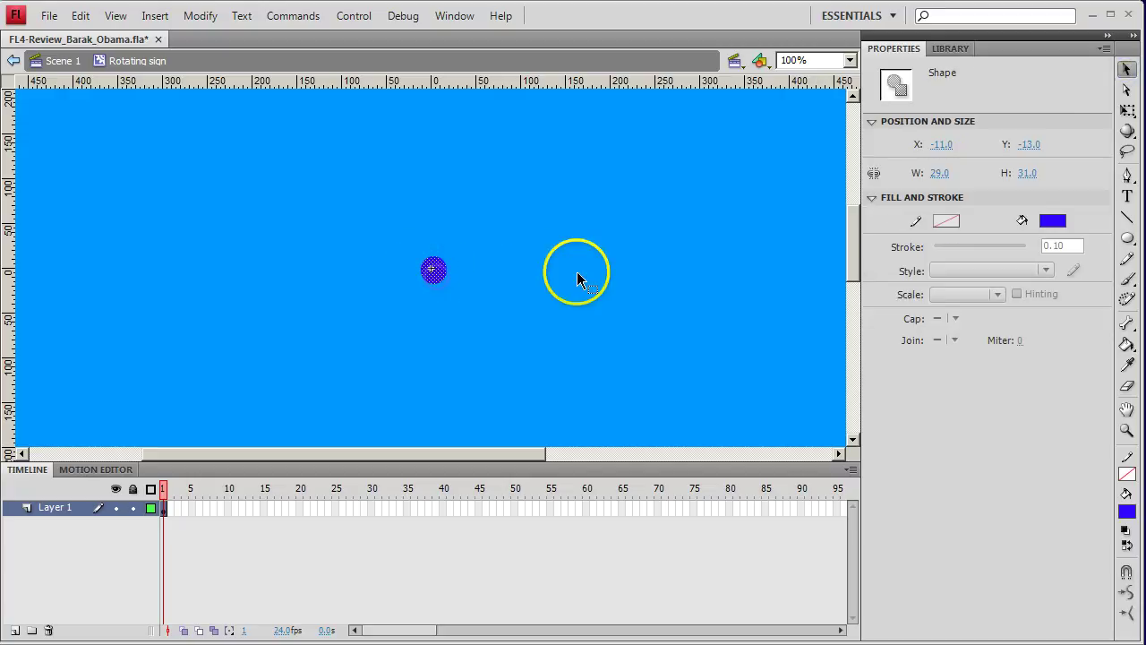
pyautogui.click(936, 172)
pyautogui.write('60')
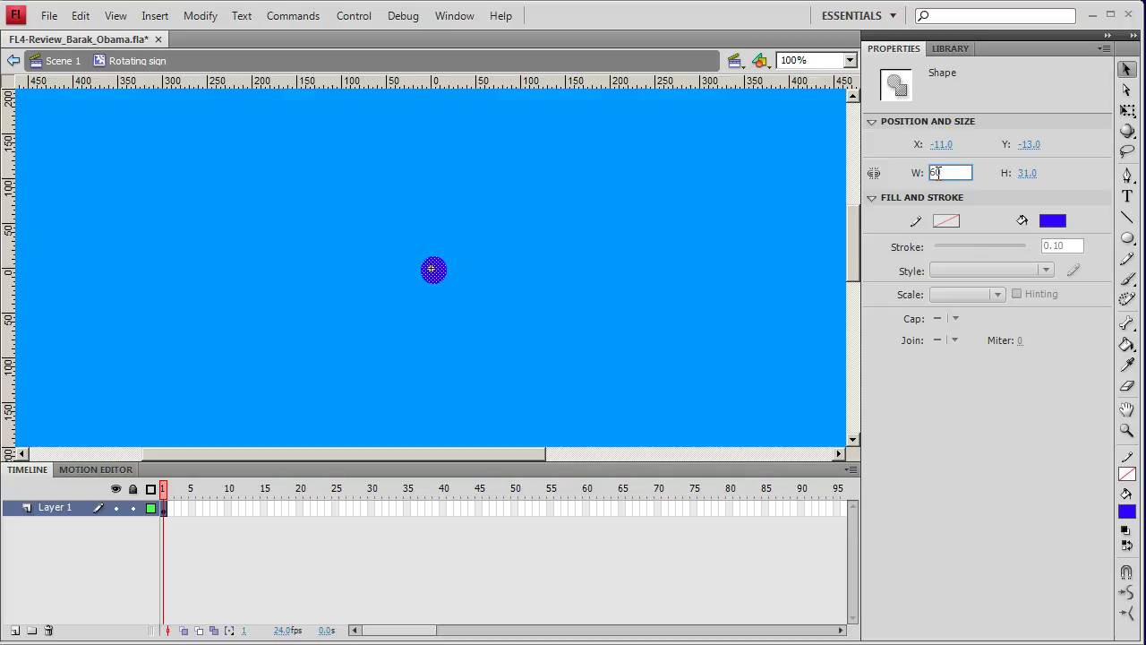
pyautogui.click(1027, 173)
pyautogui.write('60')
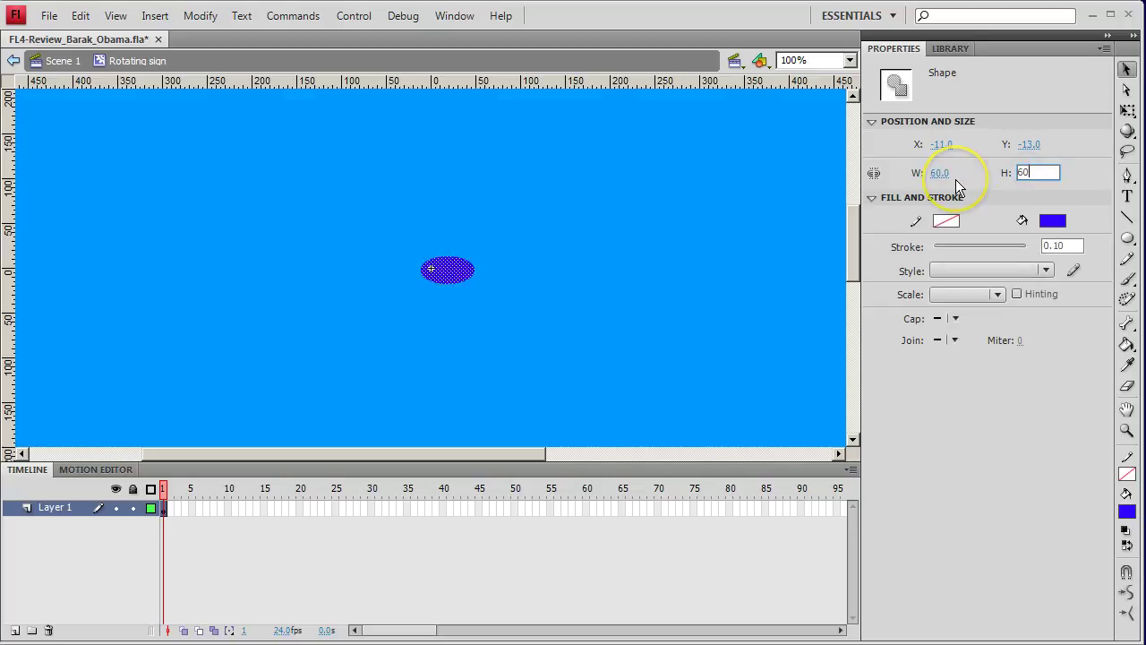
pyautogui.press('Return')
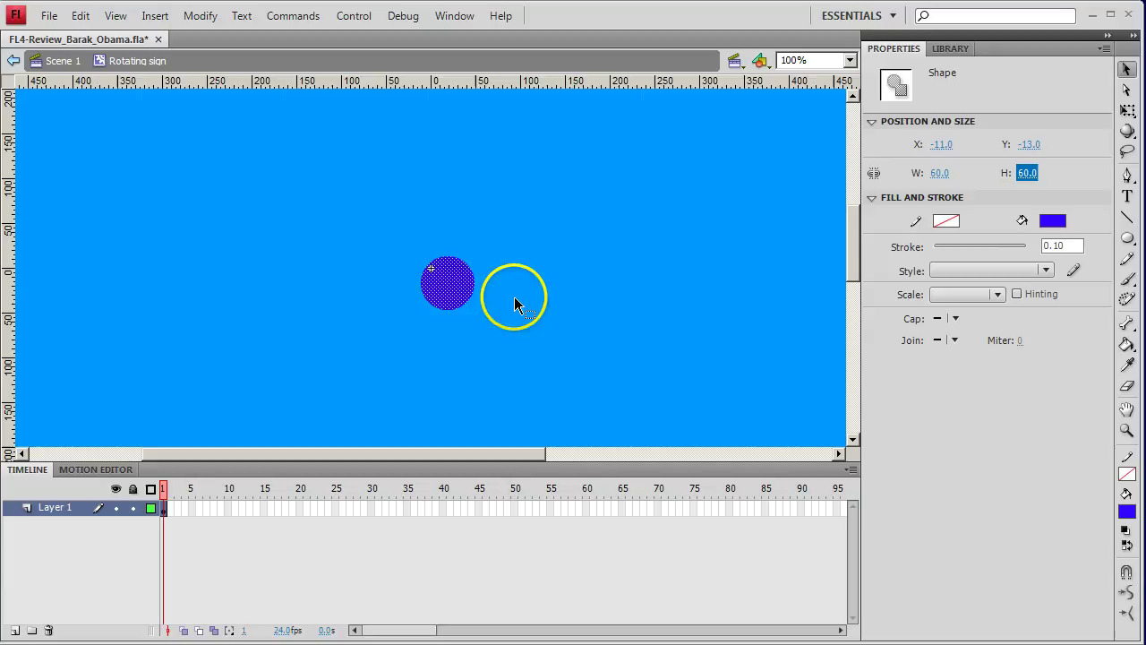
pyautogui.moveTo(453, 300)
pyautogui.mouseDown()
pyautogui.moveTo(435, 285)
pyautogui.moveTo(446, 293)
pyautogui.mouseUp()
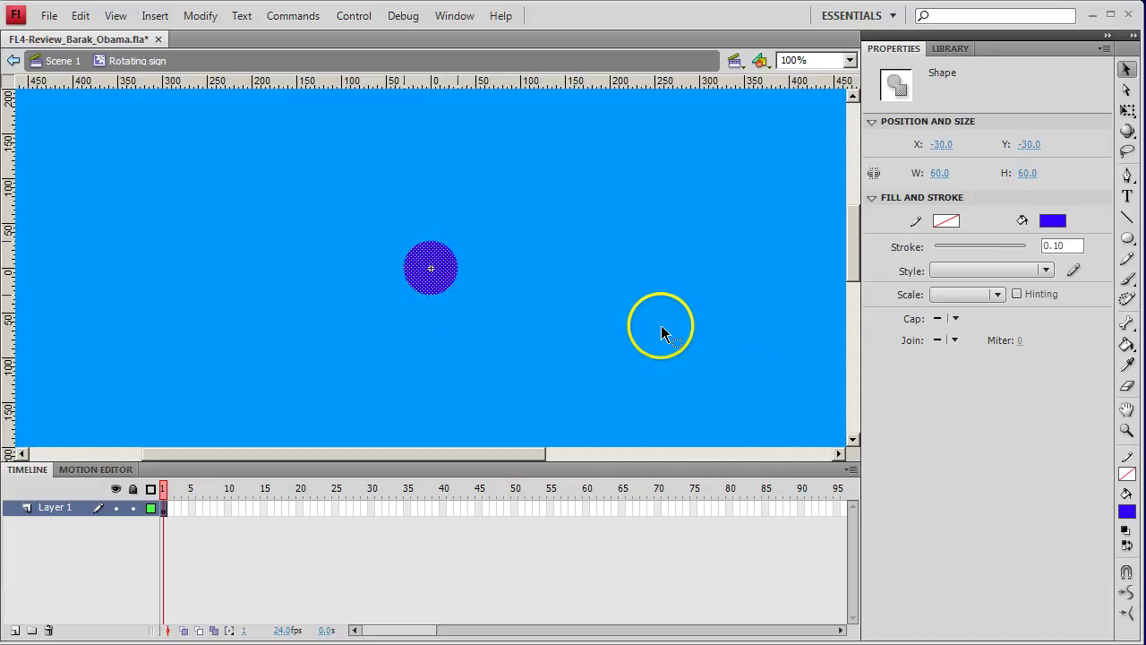
pyautogui.click(950, 48)
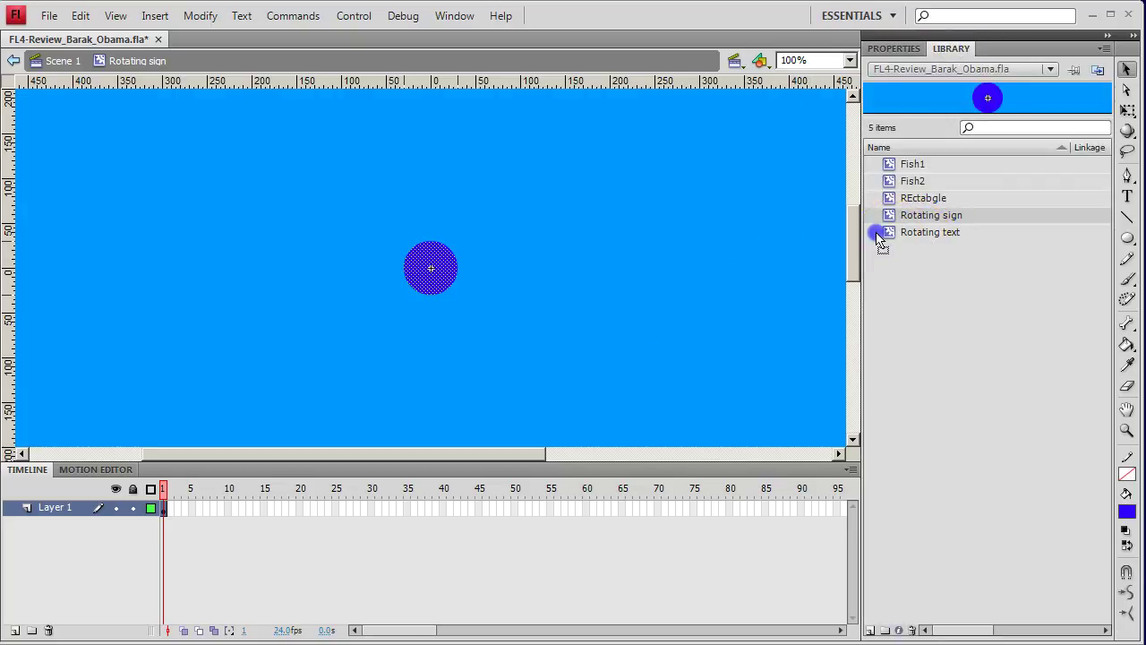
# Step: Drag the Rotating text symbol showing Shrimp onto the blue circle and centre it
pyautogui.moveTo(891, 233); pyautogui.dragTo(428, 279)
pyautogui.moveTo(752, 328); pyautogui.dragTo(426, 284)
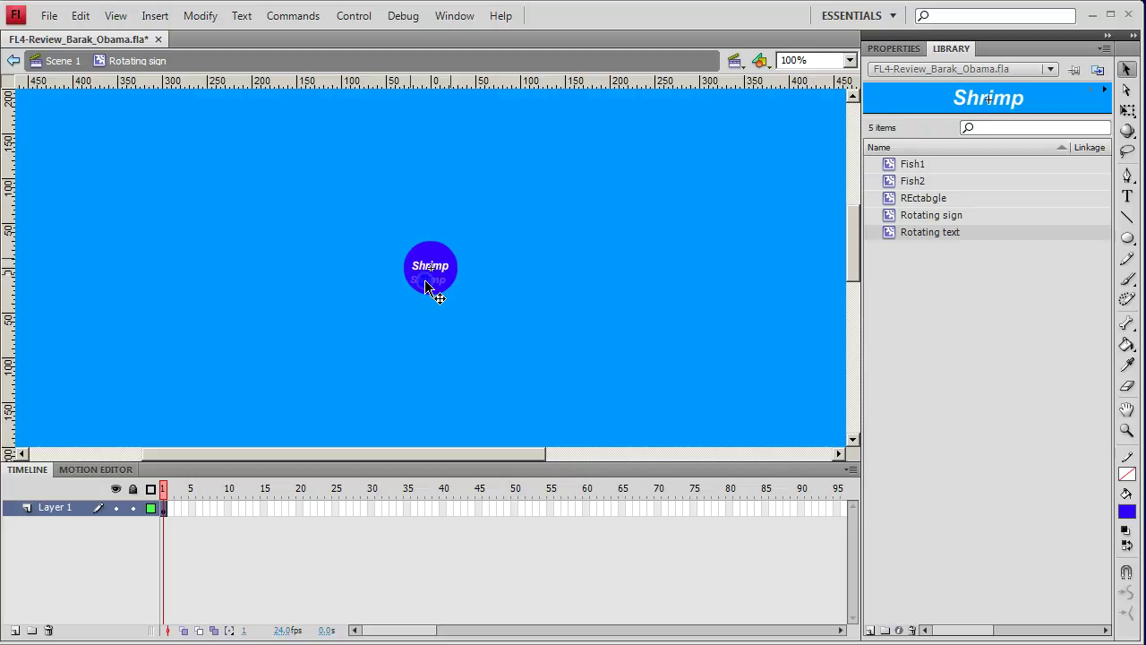
pyautogui.moveTo(427, 285); pyautogui.dragTo(430, 272)
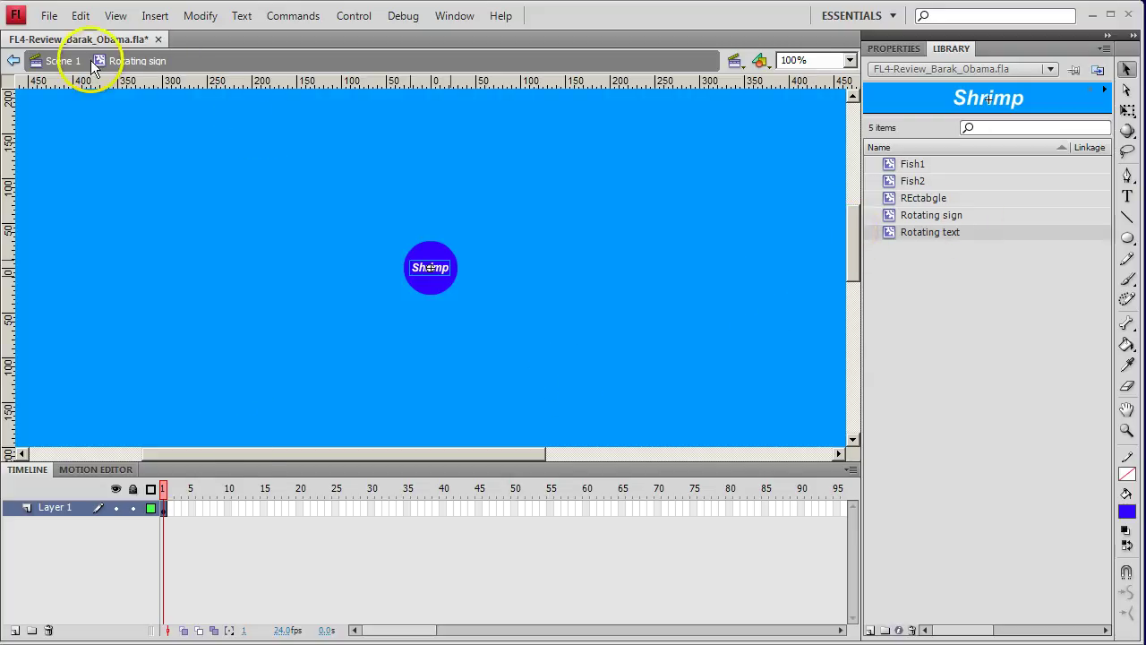
# Step: Back on Scene 1, add a new top layer named 'Rotating sign'
pyautogui.click(63, 61)
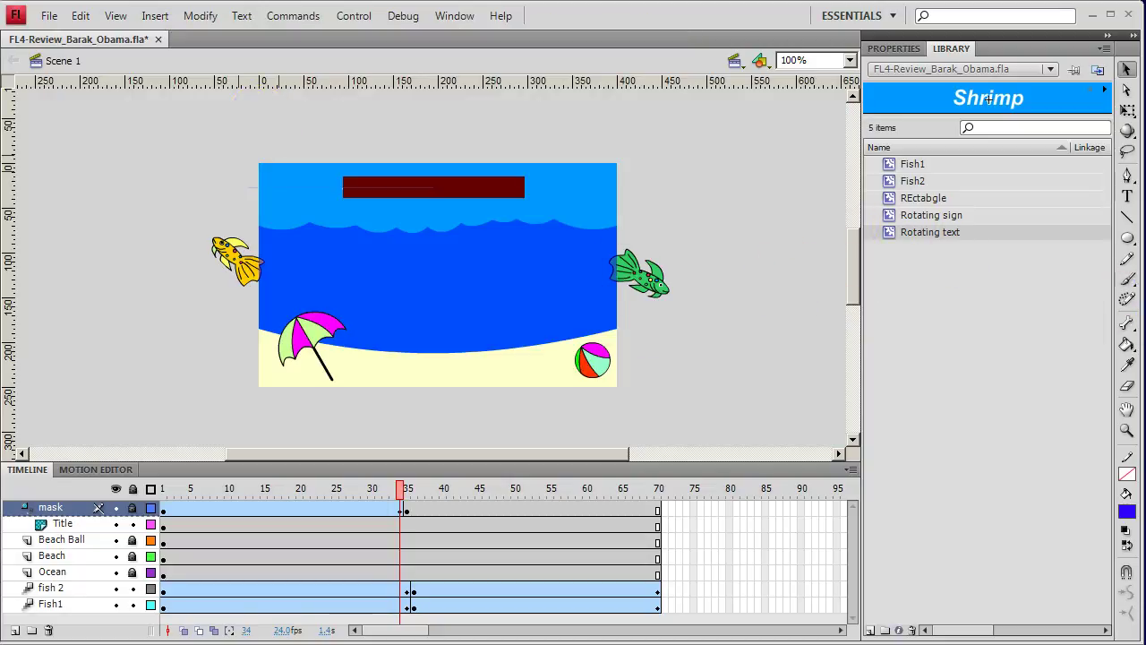
pyautogui.click(13, 631)
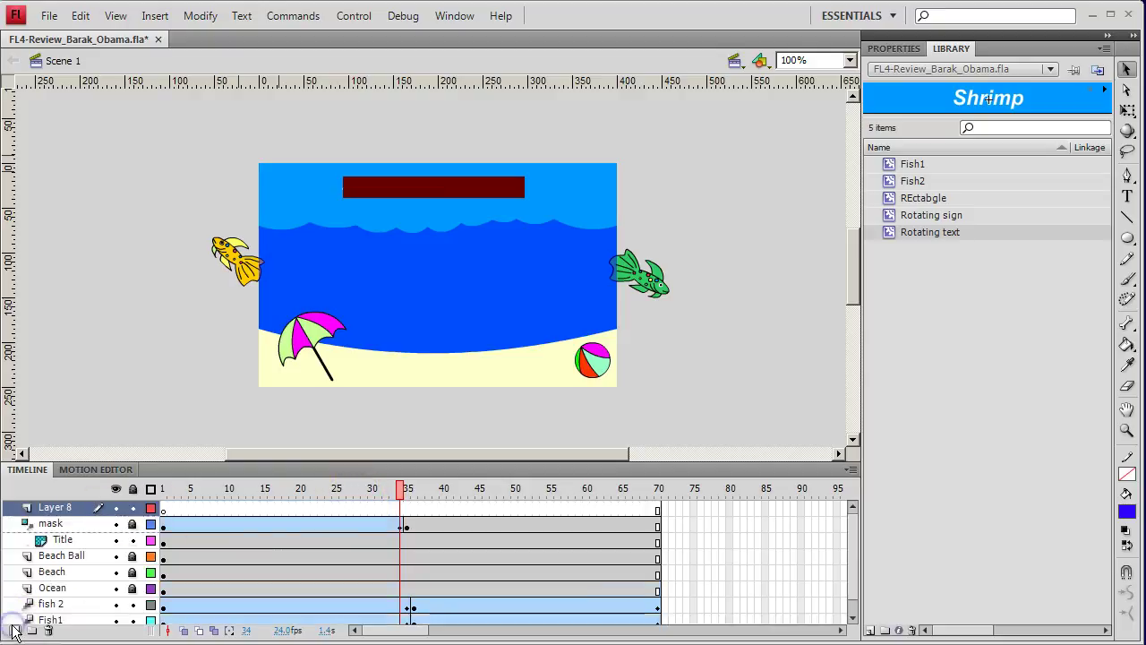
pyautogui.doubleClick(54, 508)
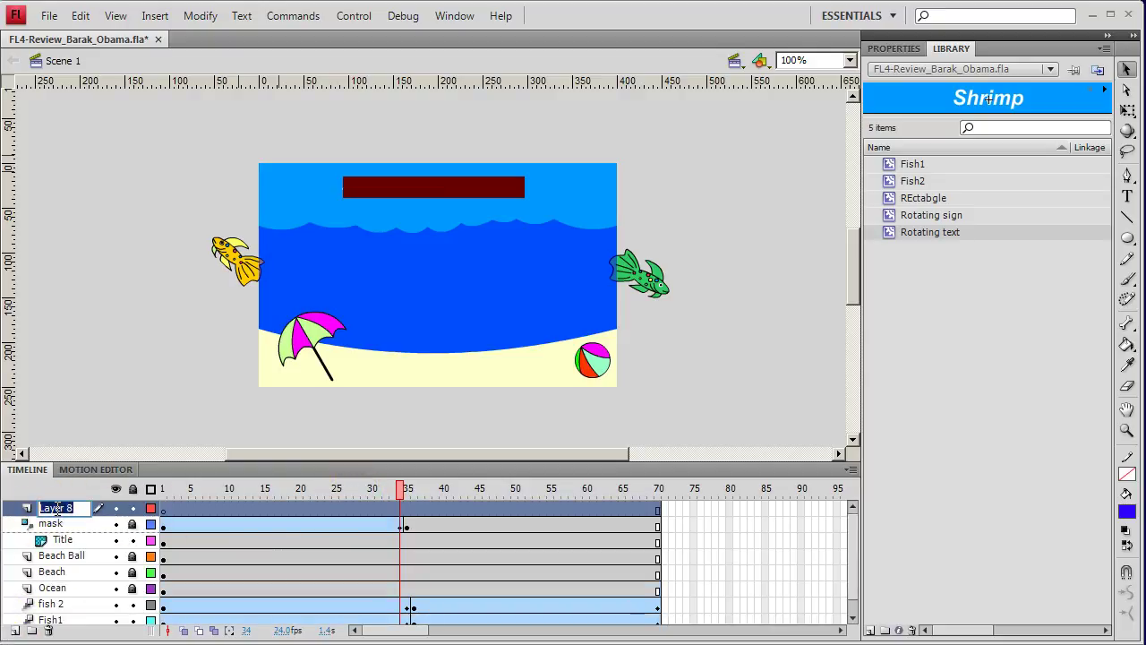
pyautogui.write('Rotating sig')
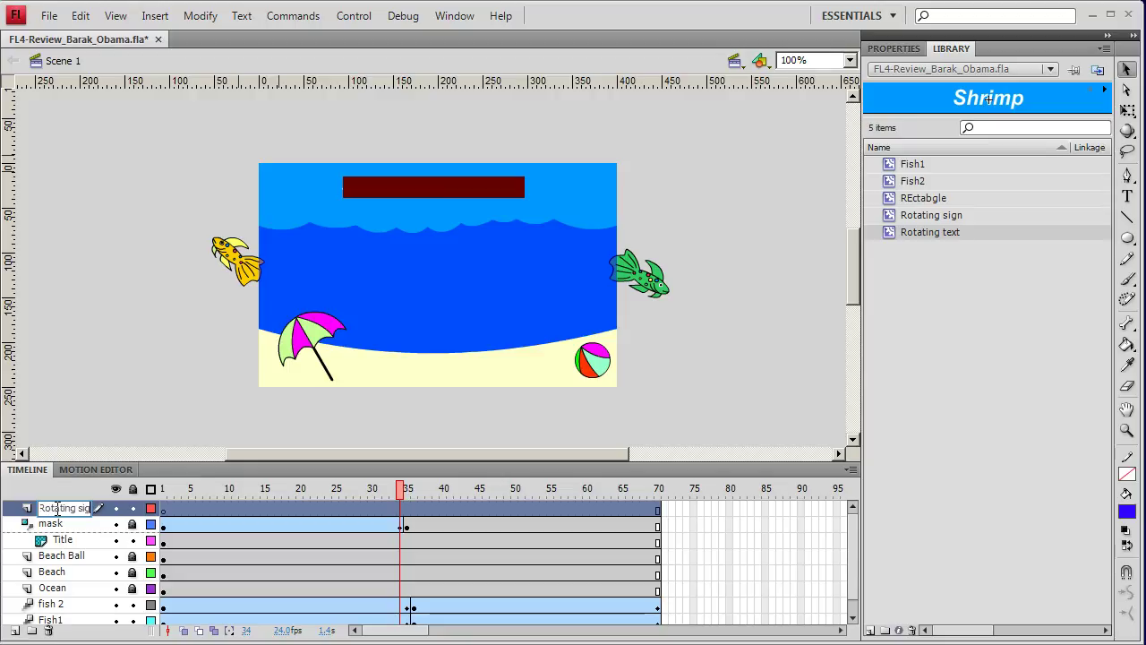
pyautogui.write('n')
pyautogui.press('Return')
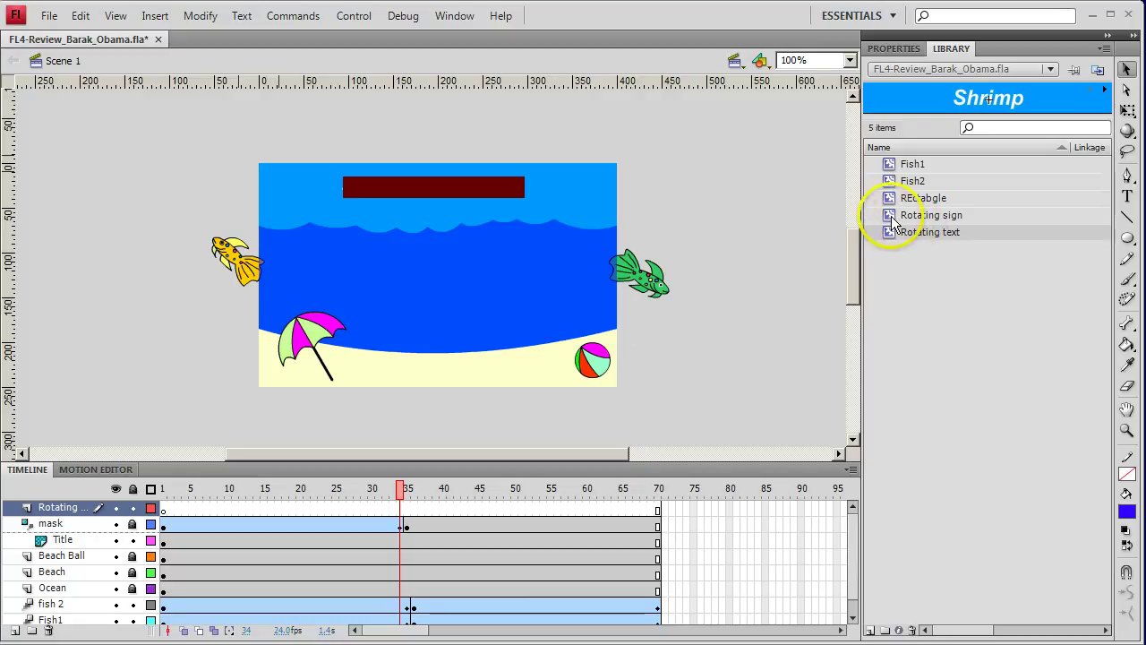
# Step: Place a Rotating sign instance at the lower left, just off the stage beside the sand
pyautogui.moveTo(899, 215)
pyautogui.mouseDown()
pyautogui.moveTo(315, 357)
pyautogui.moveTo(231, 361)
pyautogui.mouseUp()
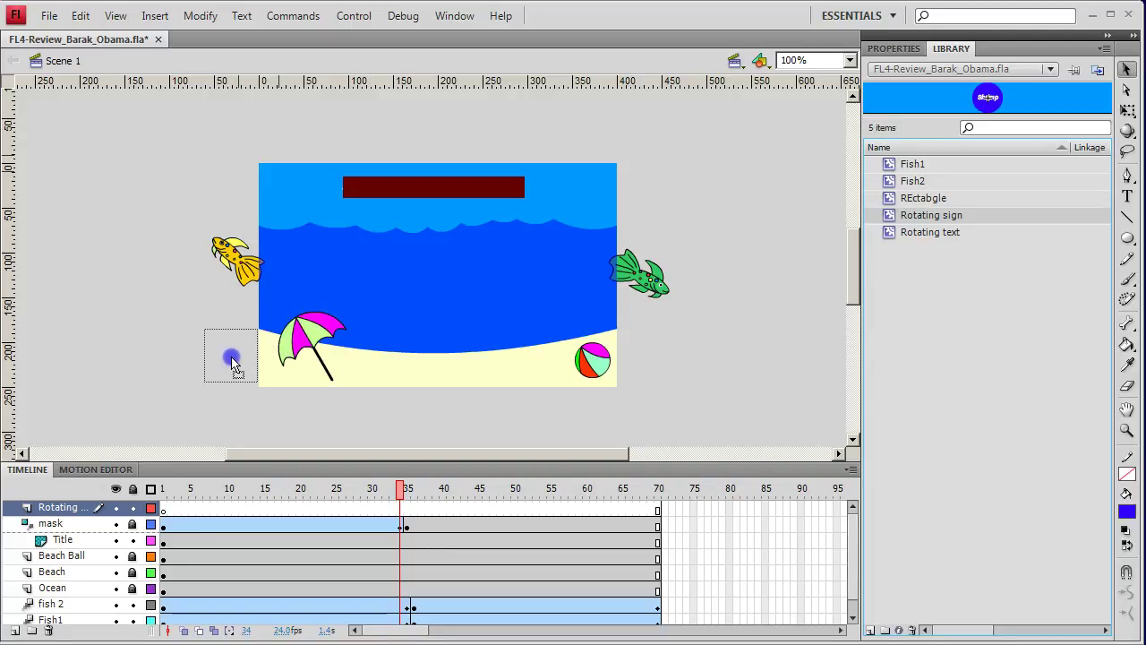
pyautogui.moveTo(231, 360); pyautogui.dragTo(233, 364)
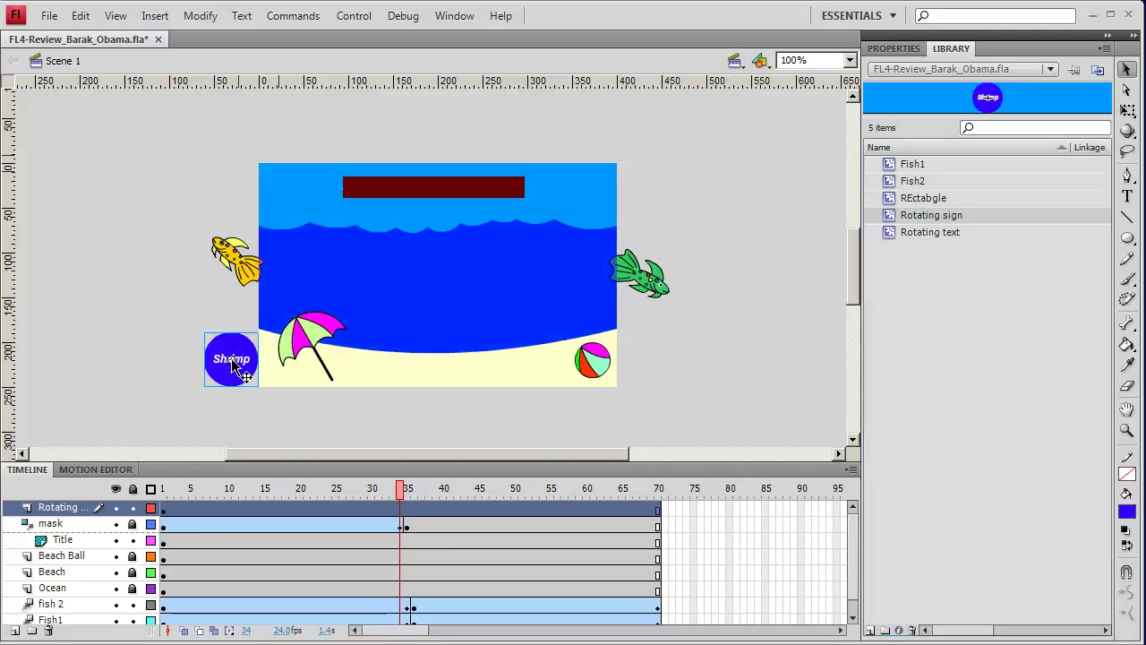
pyautogui.click(164, 511)
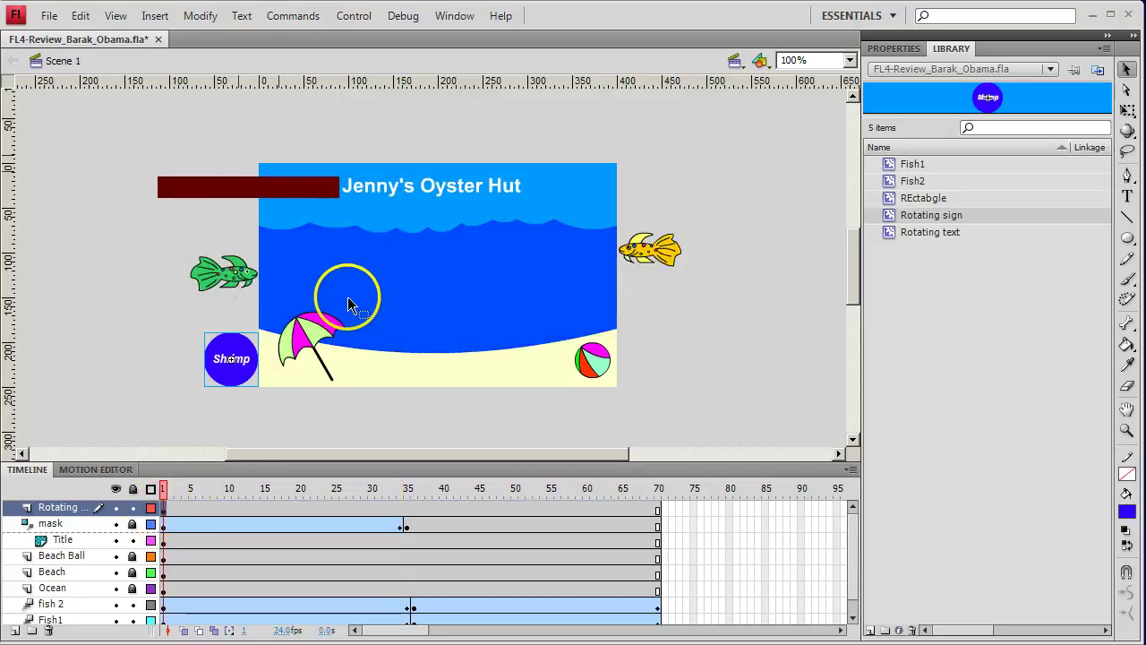
# Step: Motion-tween the sign so by frame 34 it reaches the middle of the beach
pyautogui.rightClick(164, 508)
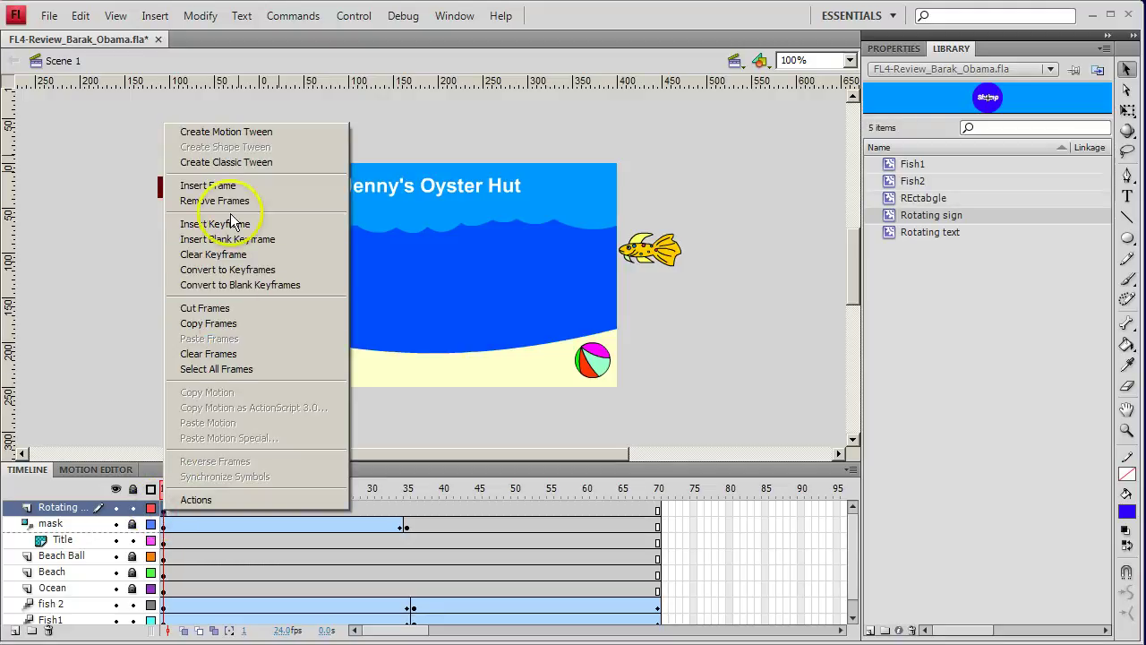
pyautogui.click(229, 134)
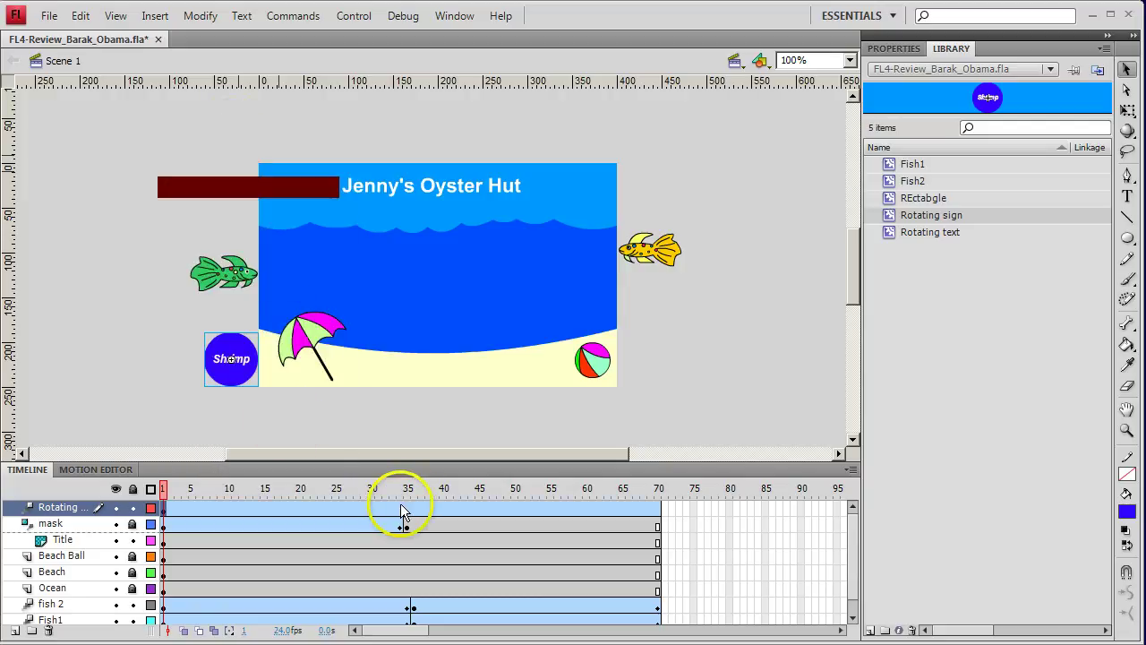
pyautogui.click(405, 507)
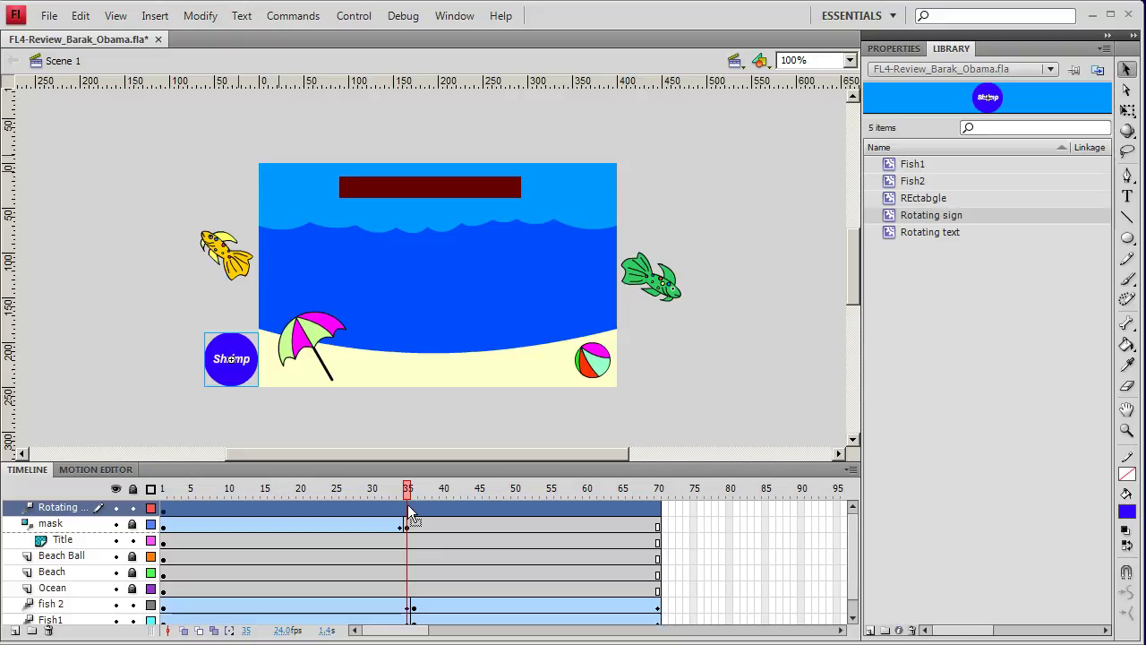
pyautogui.moveTo(409, 517); pyautogui.dragTo(210, 519)
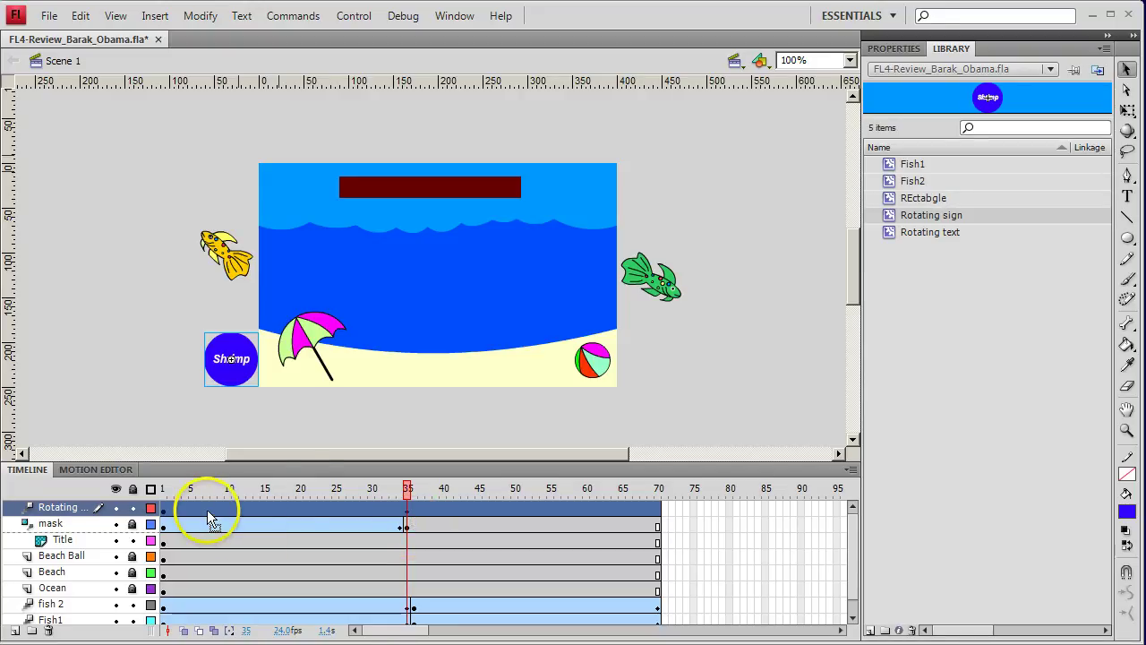
pyautogui.click(402, 509)
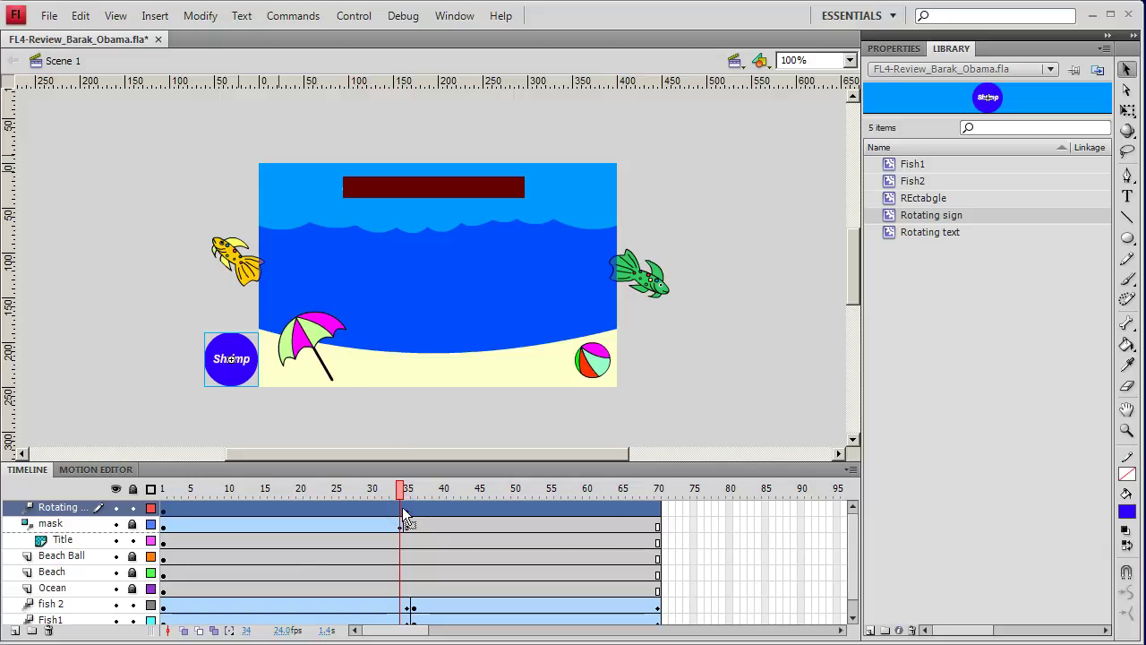
pyautogui.moveTo(229, 360)
pyautogui.mouseDown()
pyautogui.moveTo(432, 361)
pyautogui.moveTo(426, 375)
pyautogui.mouseUp()
pyautogui.click(398, 267)
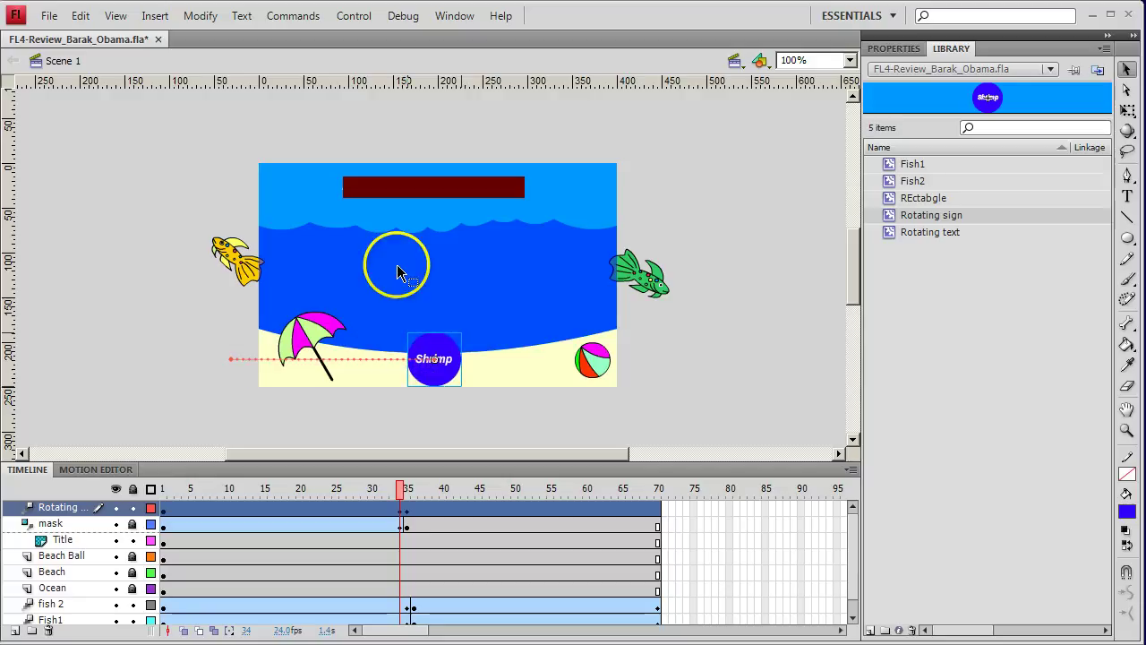
# Step: Run Test Movie with Ctrl+Enter to preview the sign crossing the beach
pyautogui.hotkey('ctrl', 'Return')
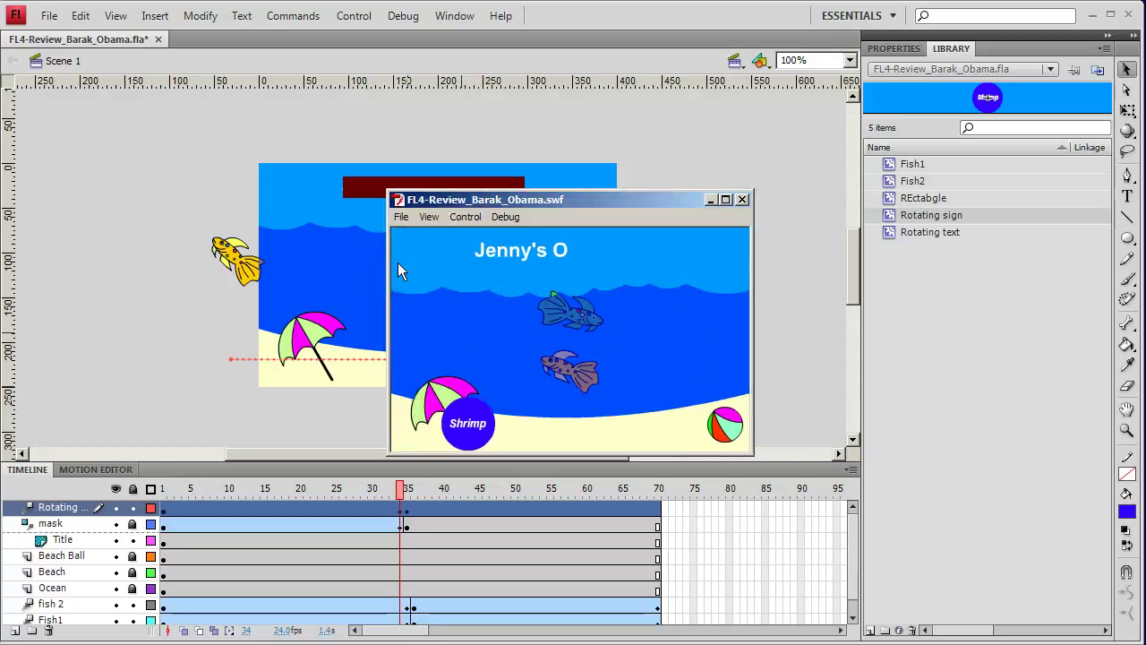